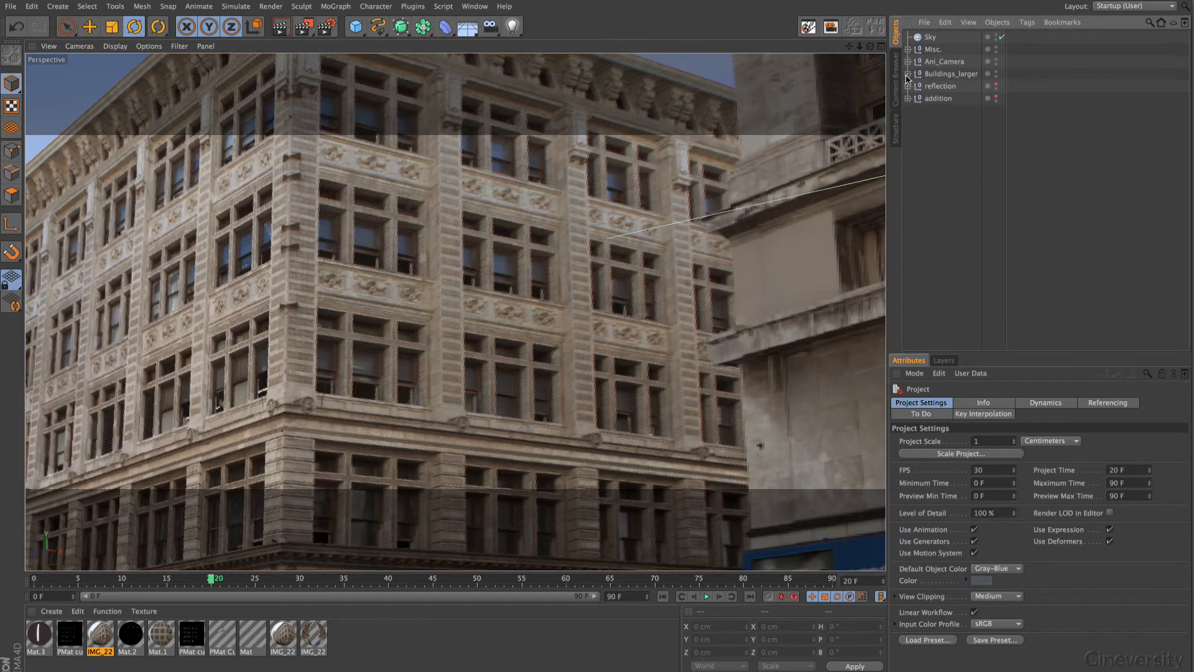
- Check the coordinates of the Buildings_larger null and expand the Buildings_larger and addition hierarchies to examine their cameras and cubes
click(936, 74)
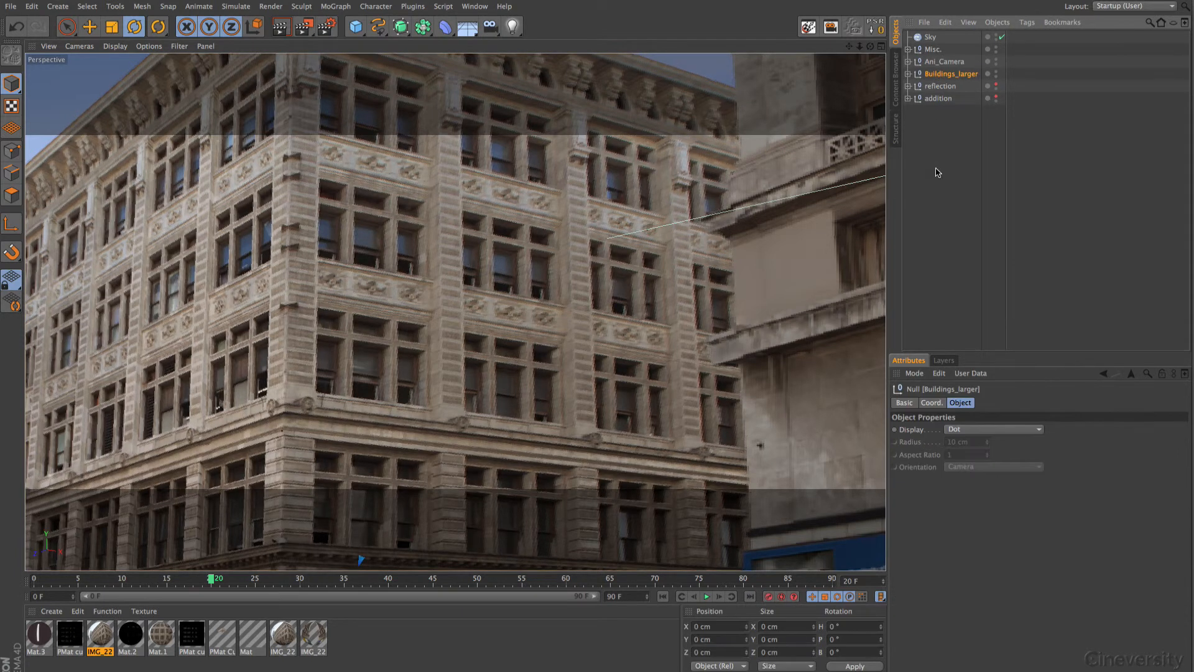
click(932, 403)
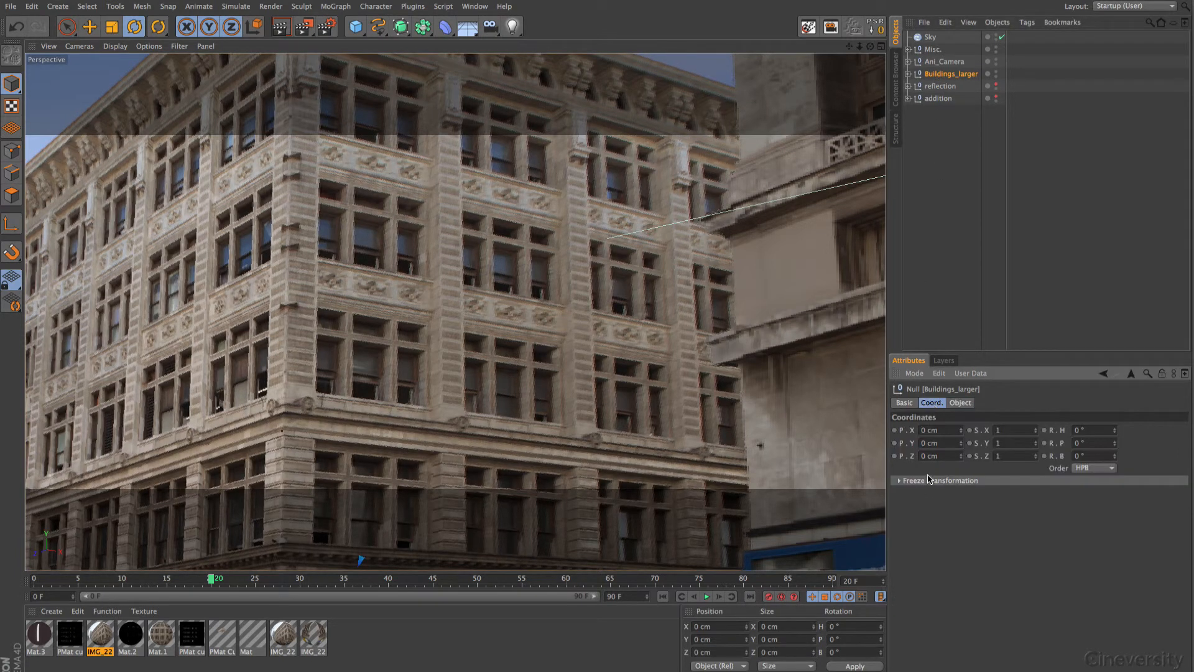
click(909, 75)
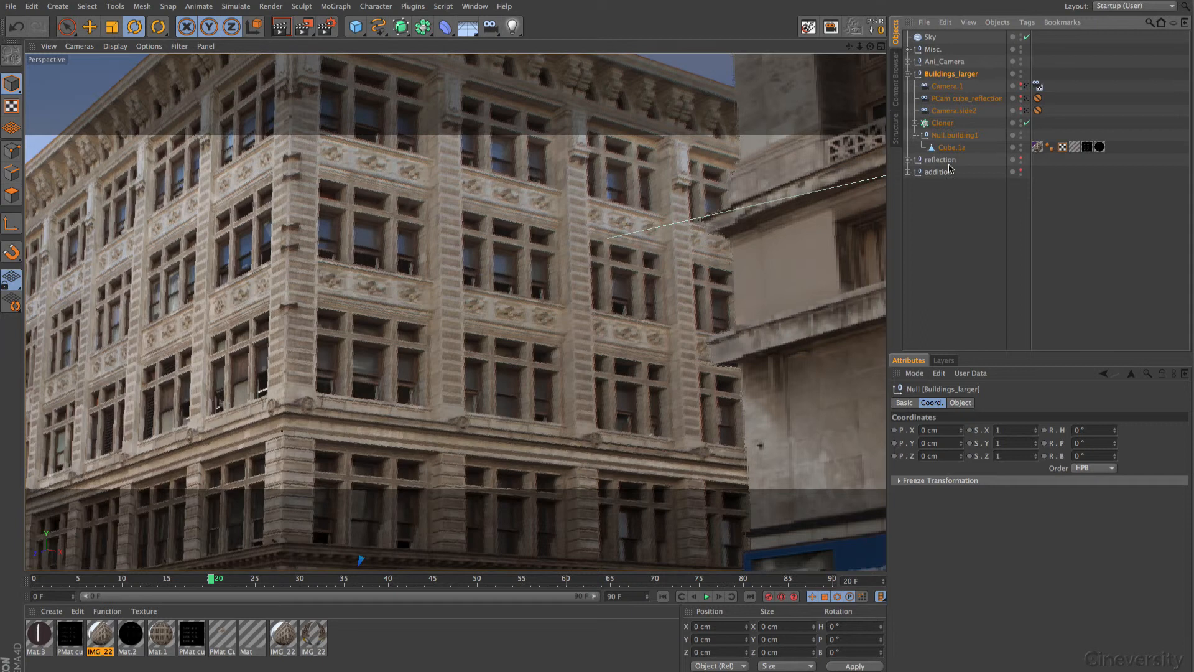
click(908, 173)
click(914, 185)
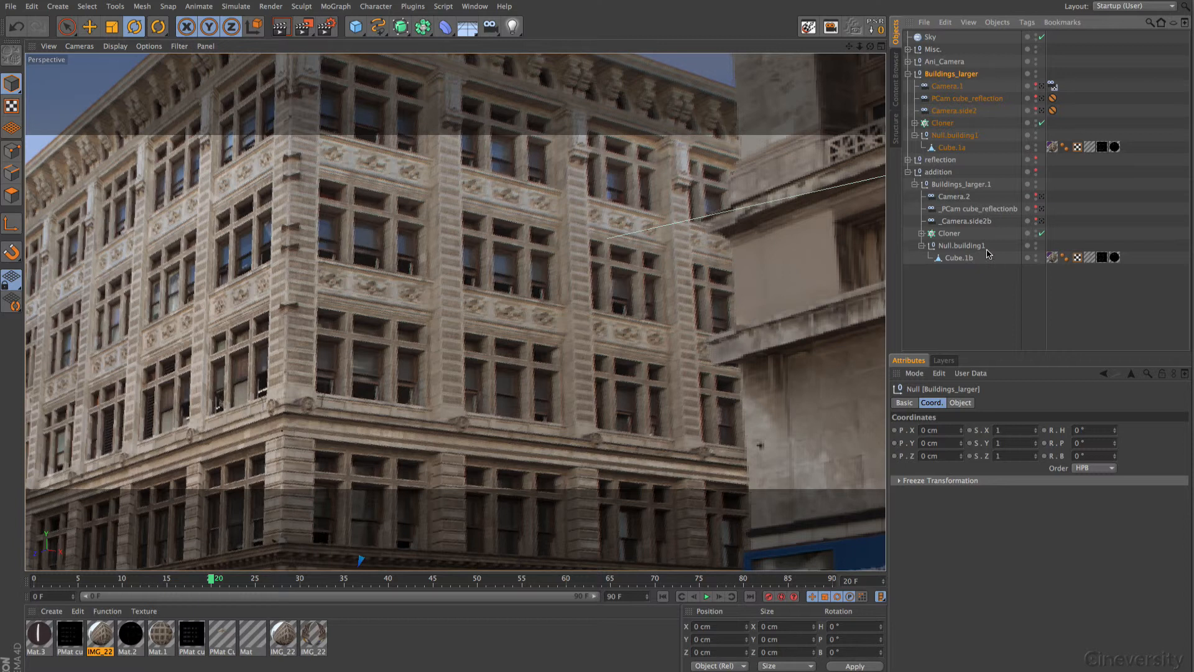
- Examine the material, projection and camera settings of the texture tags on Cube.1b in the addition group
click(937, 172)
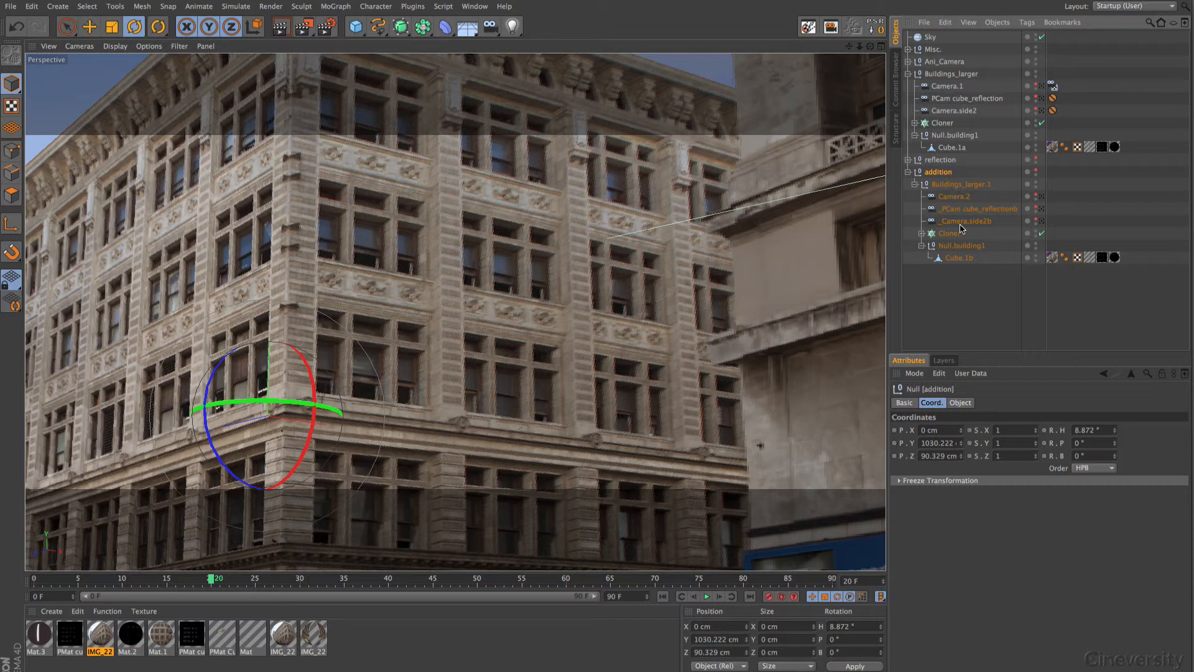
click(1114, 258)
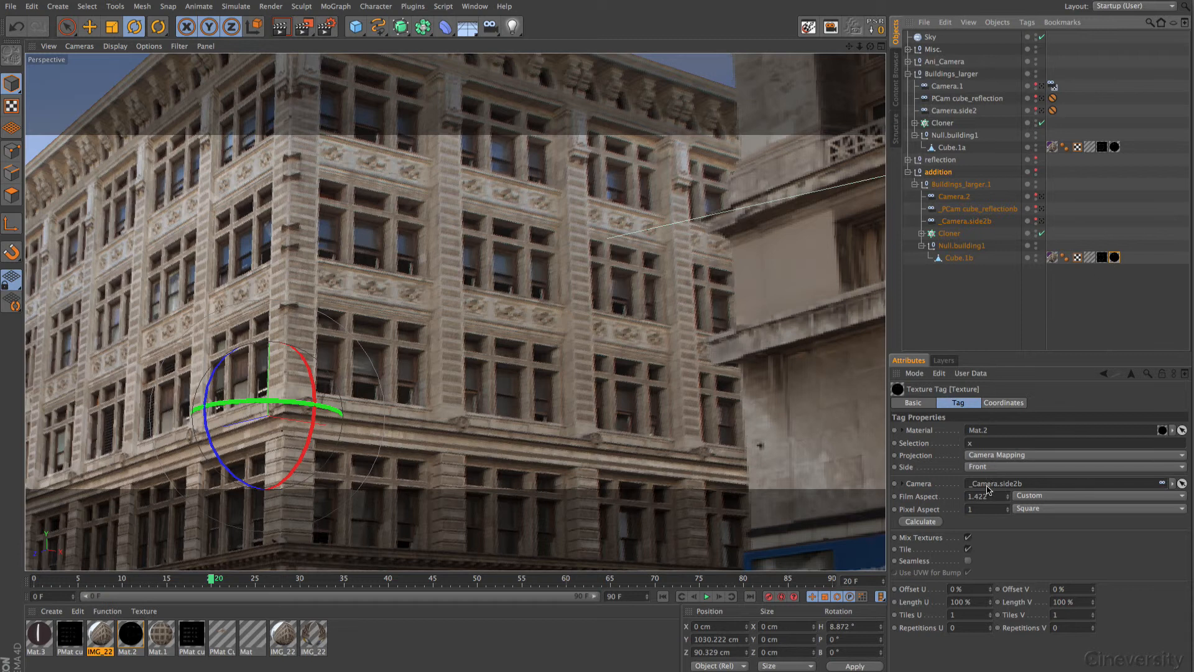
click(1101, 257)
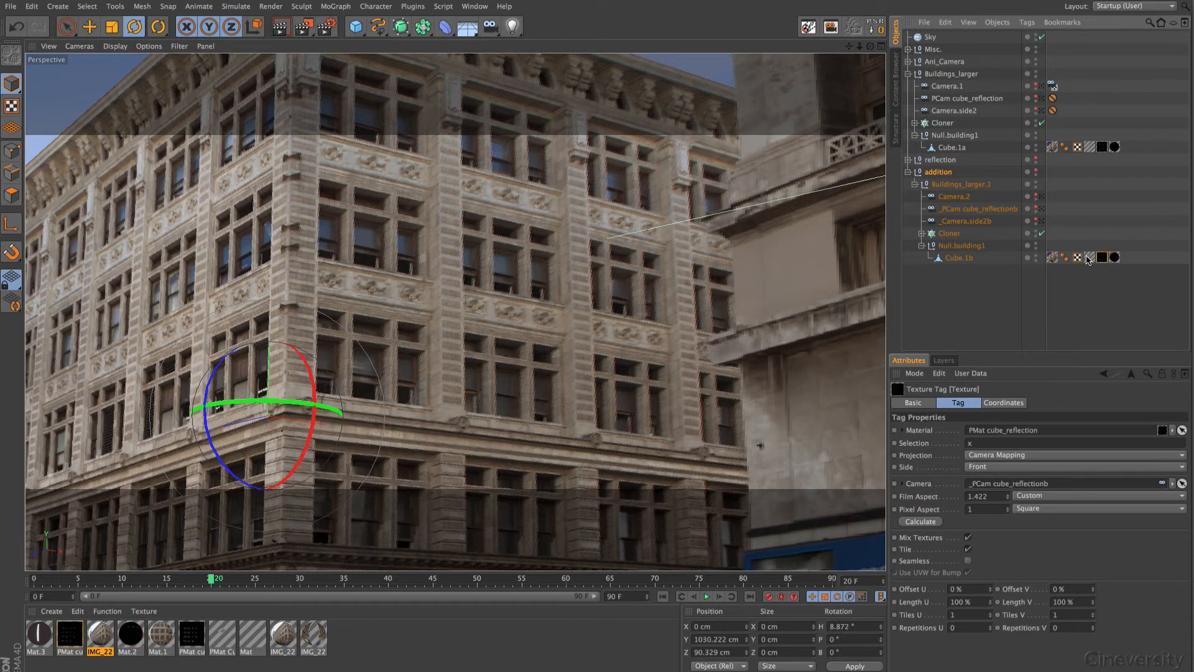
click(1090, 258)
click(1053, 258)
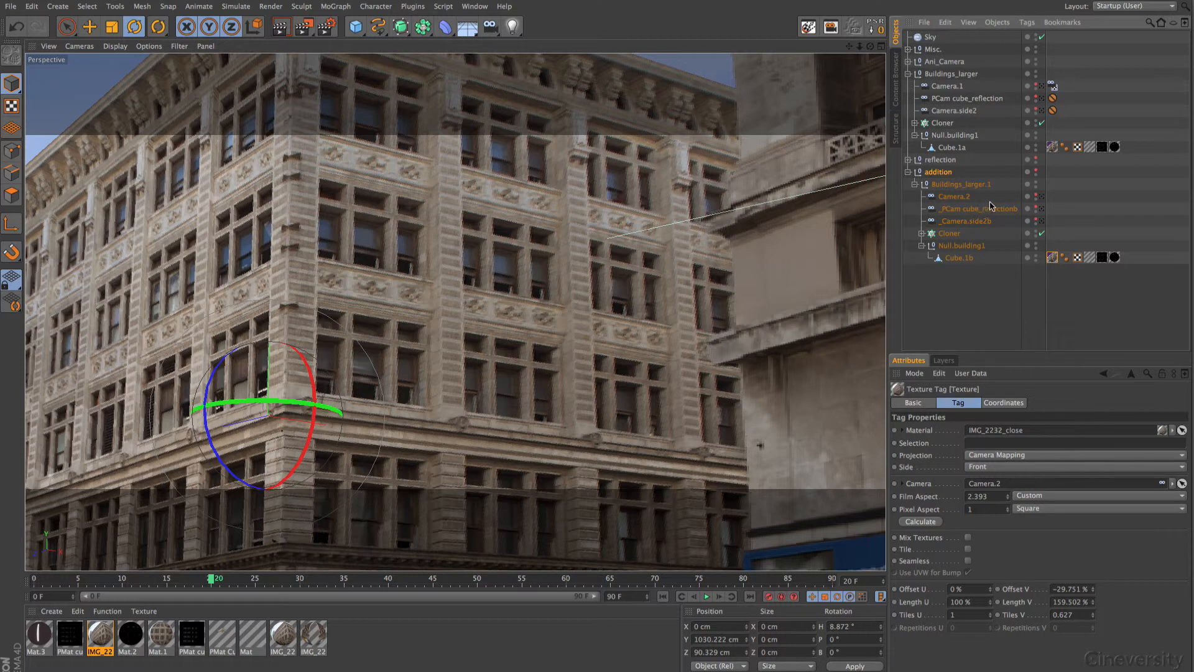
- Show the addition group in the viewport and rotate it to about 3.5° heading, -0.5° pitch and -0.6° bank
click(938, 173)
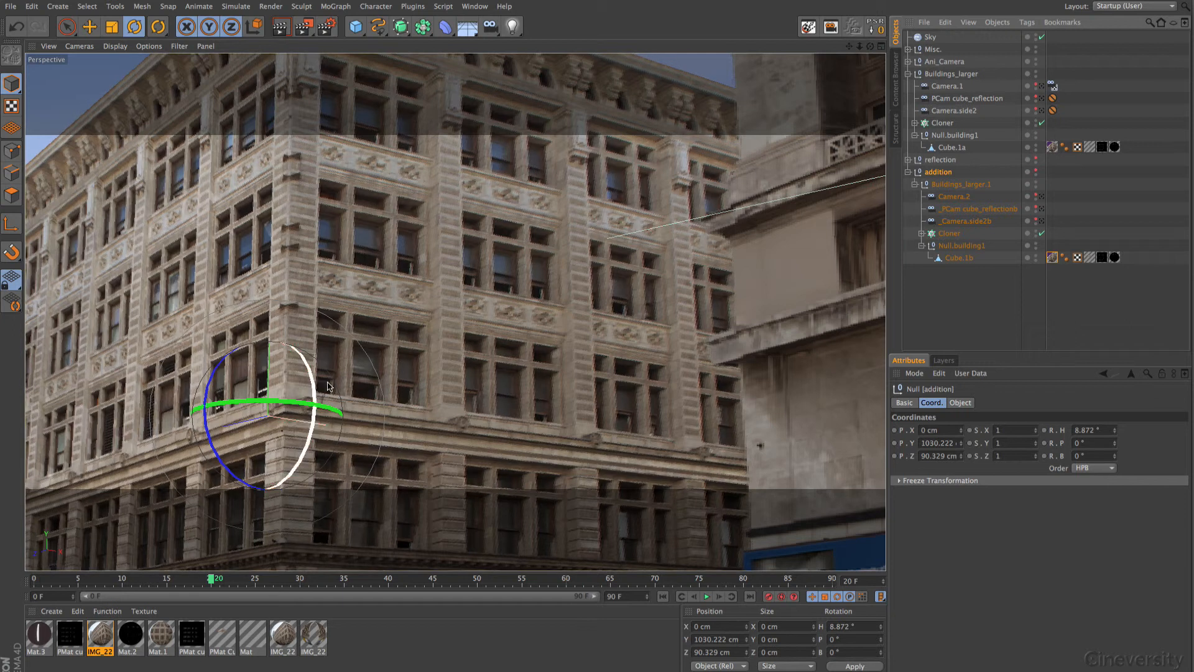
click(1036, 170)
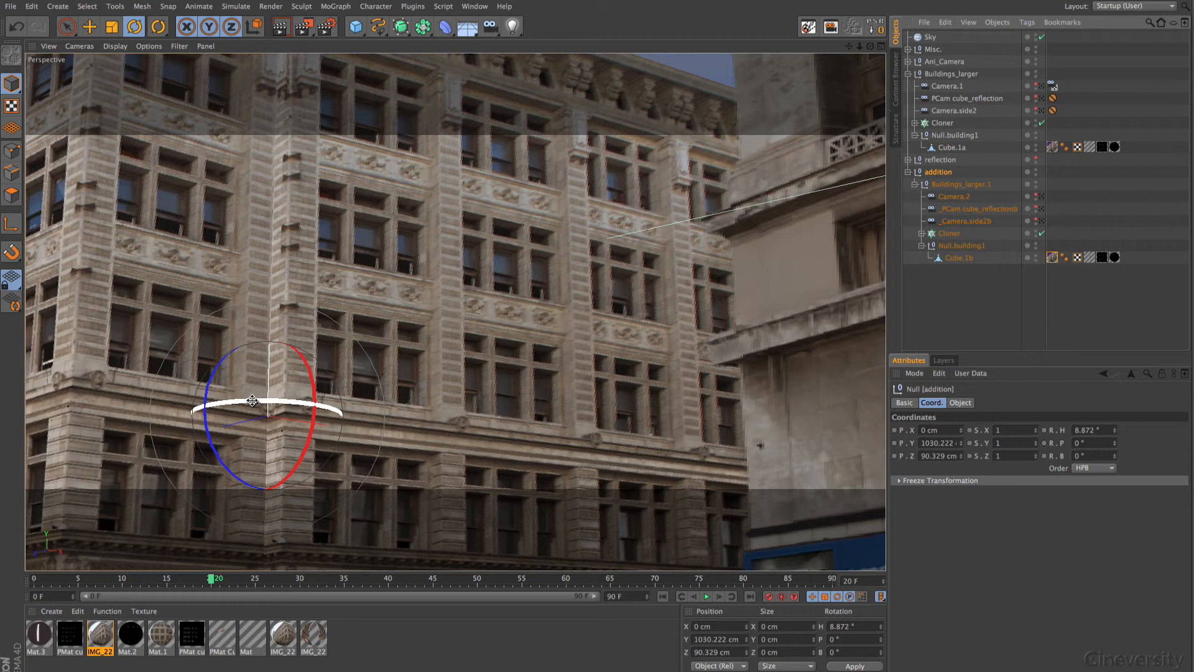
drag(255, 402, 291, 396)
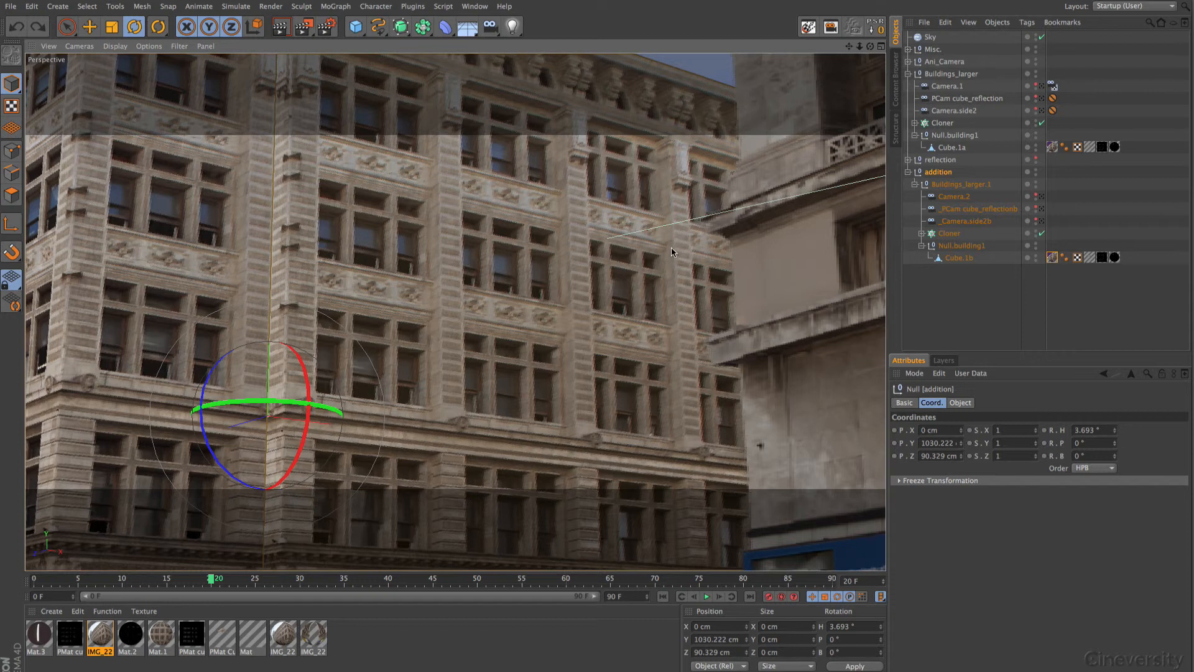
drag(677, 248, 684, 230)
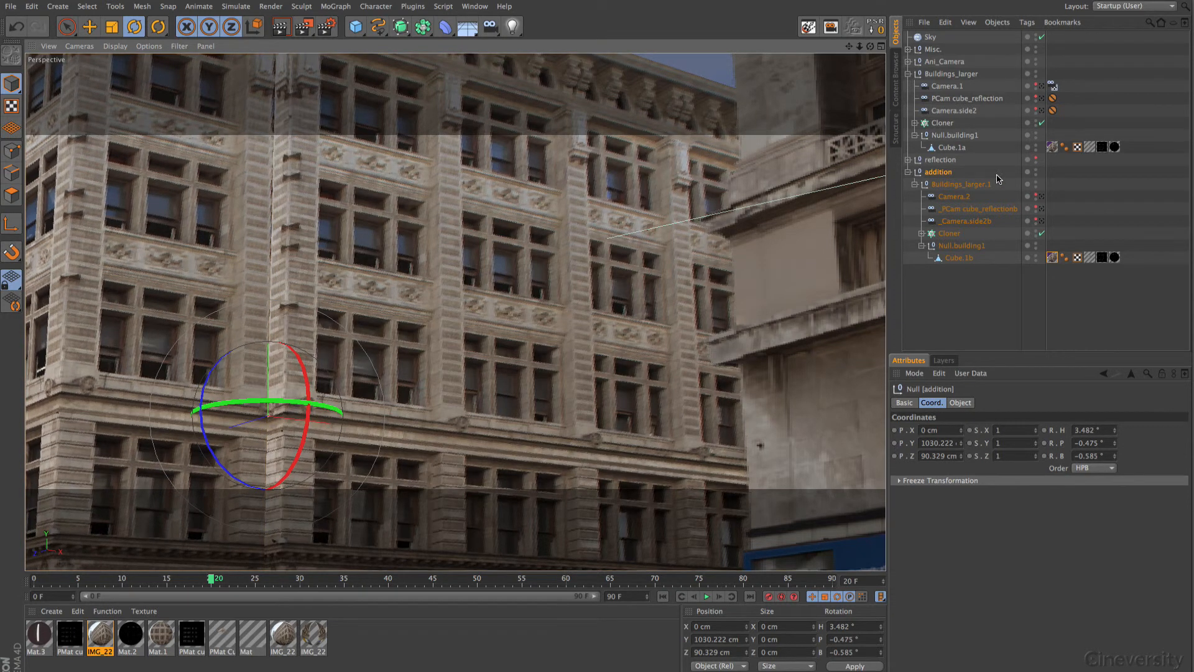
- Select Cube.1b and Cube.1a together and start a coverage render for a new projection camera in Projection Man
click(957, 260)
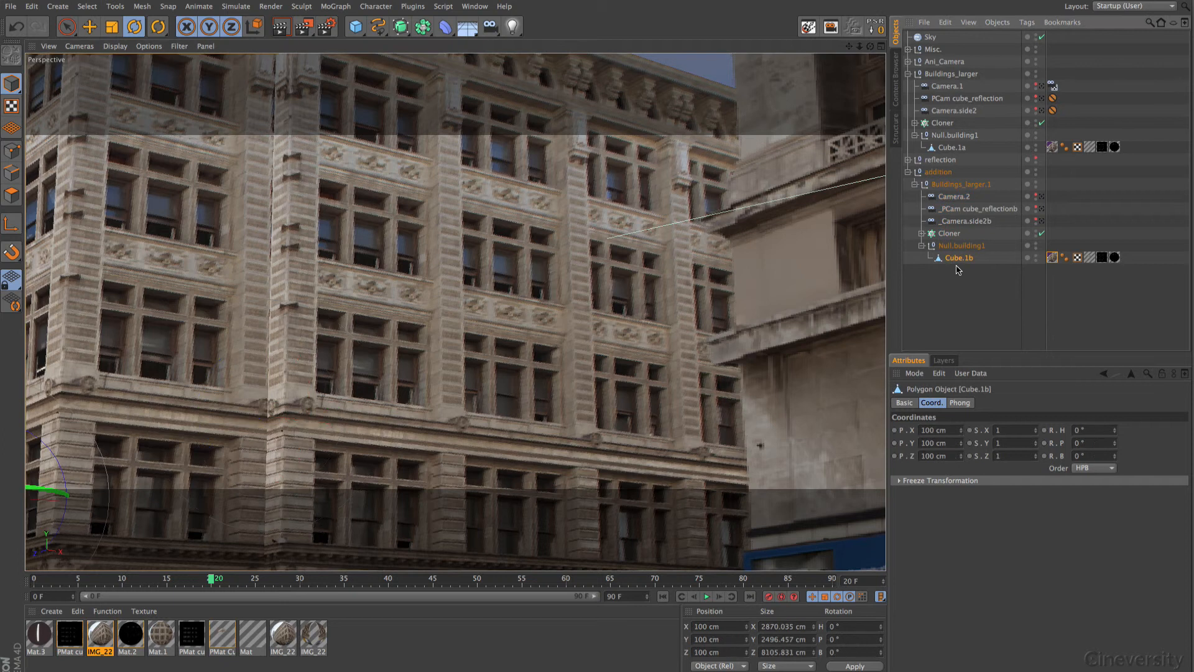
ctrl+click(944, 149)
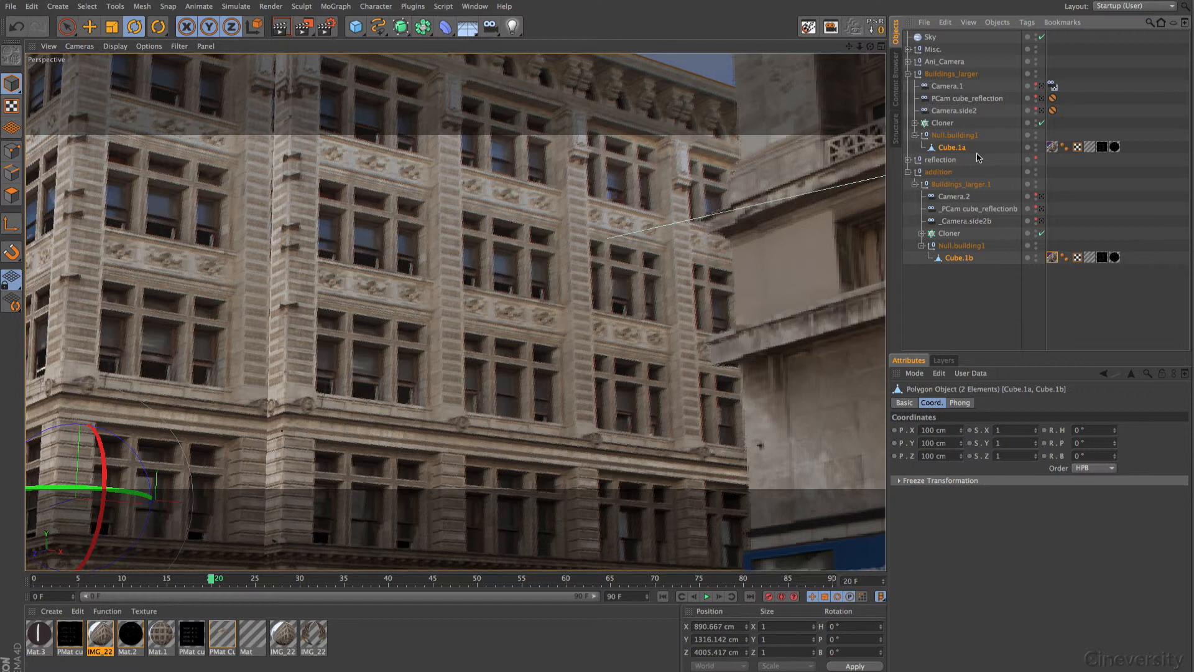
click(475, 7)
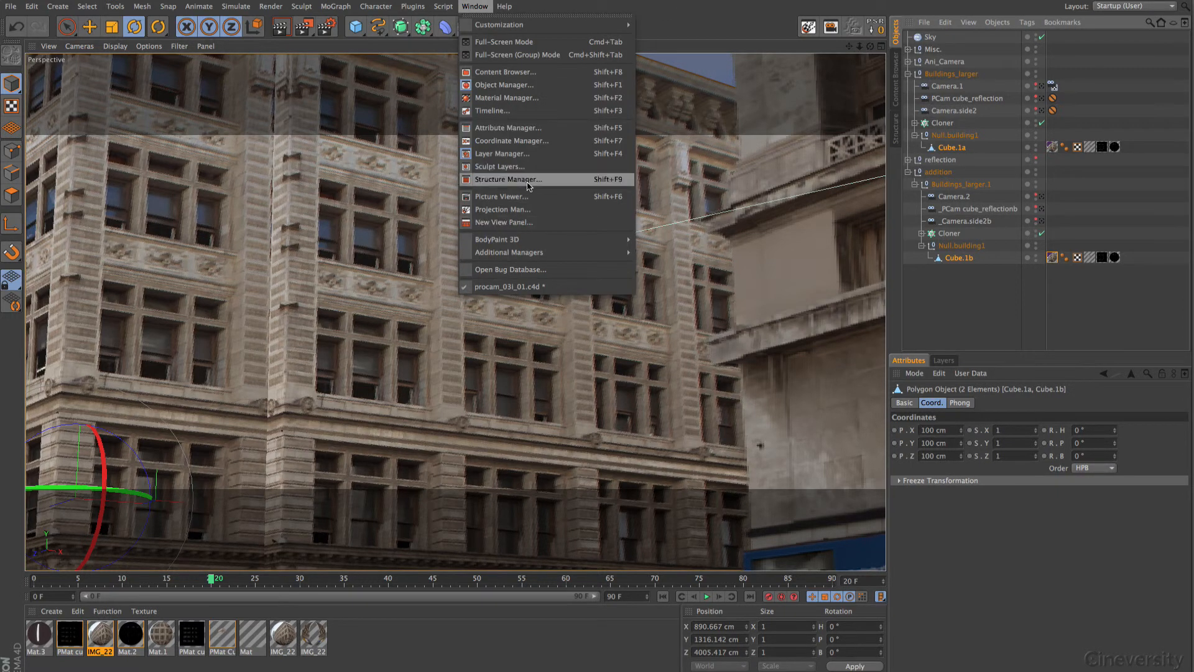
click(531, 210)
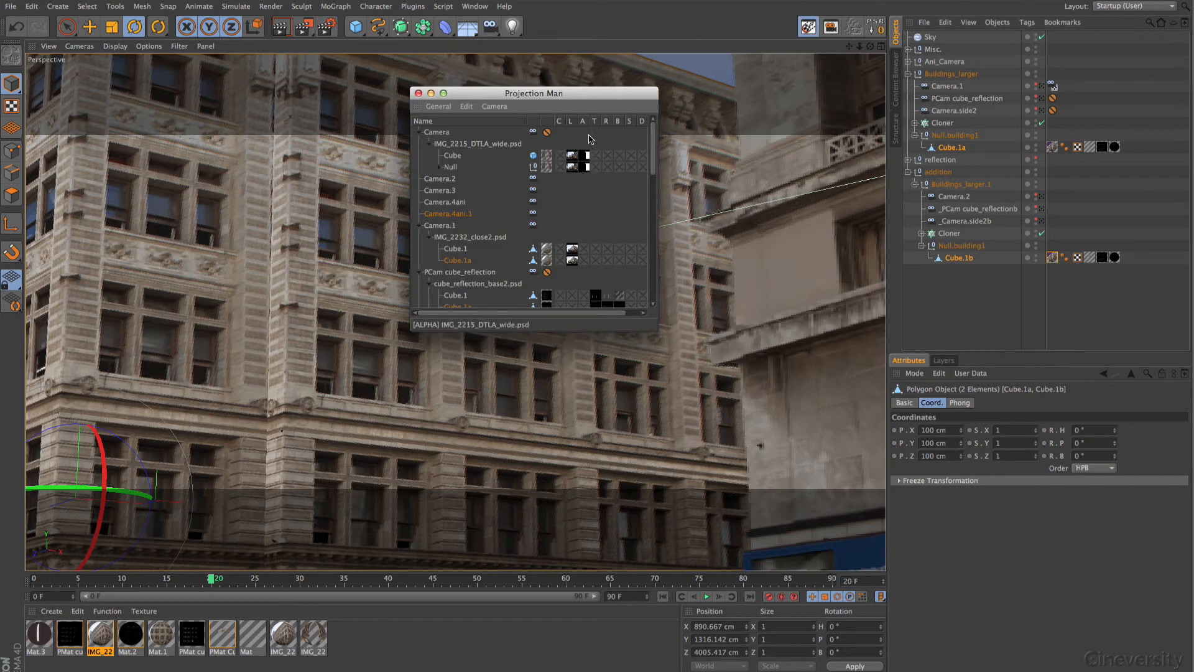
click(493, 106)
mouse_move(496, 127)
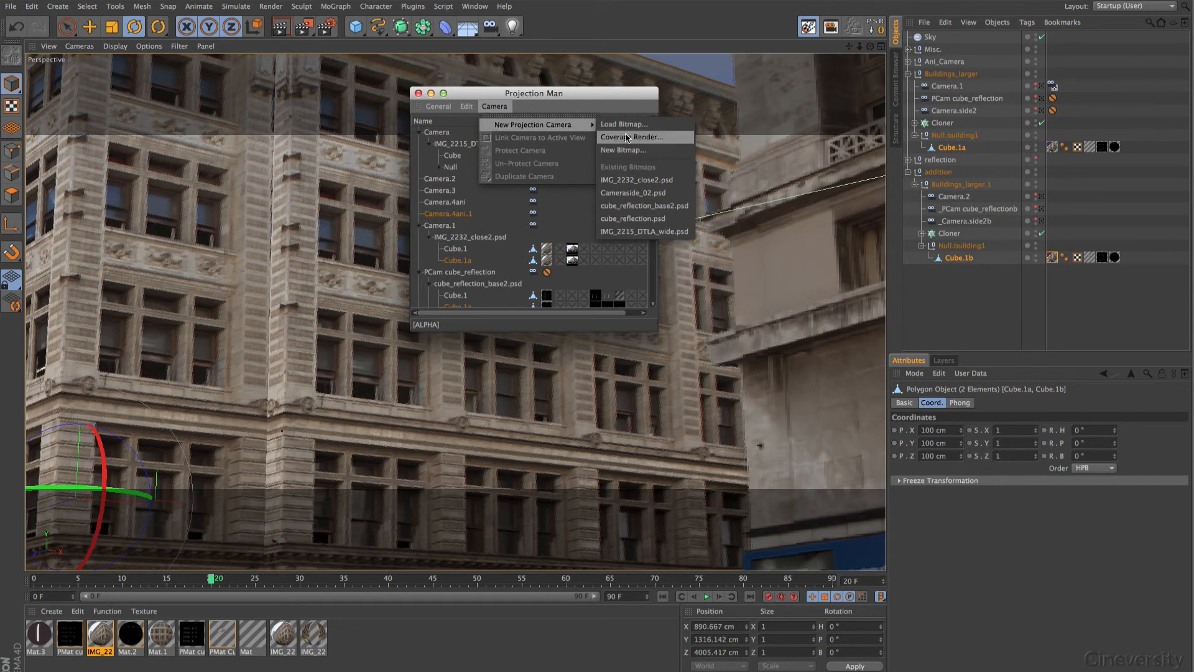
click(640, 136)
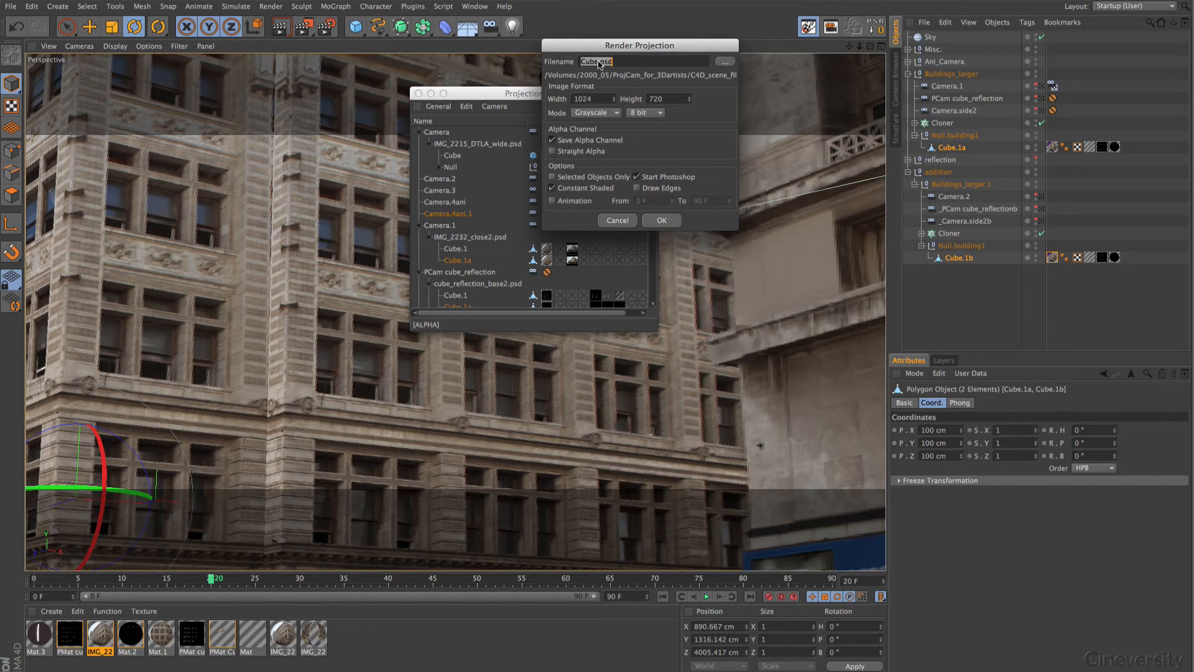
- Name the coverage render Cube_seam_2012.psd and set its image format to RGB mode with 16 bit depth
click(598, 61)
click(606, 118)
click(614, 114)
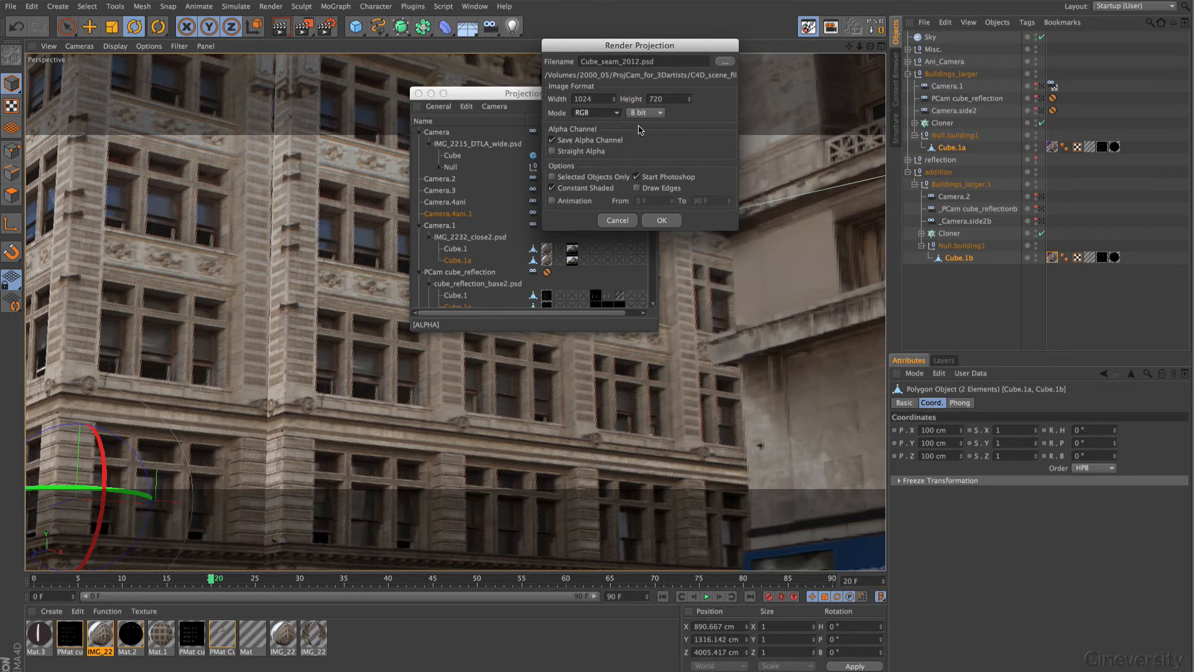
click(658, 114)
click(658, 137)
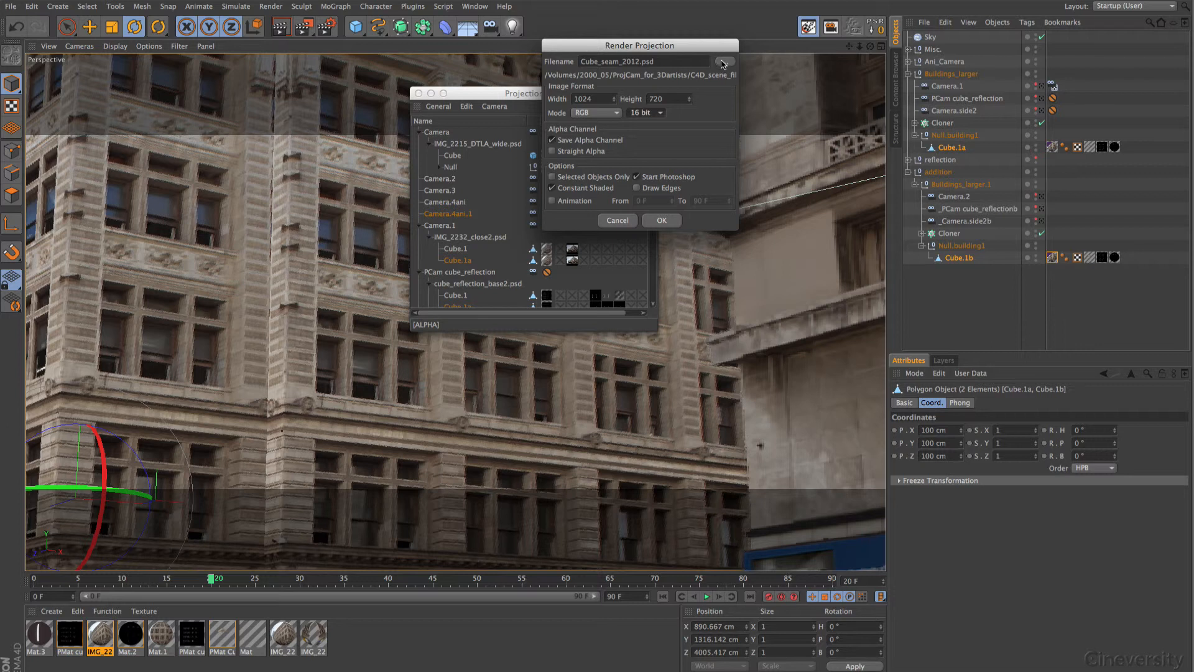
- Choose the tex folder as the destination for Cube_seam_2012.psd and render the projection
click(723, 63)
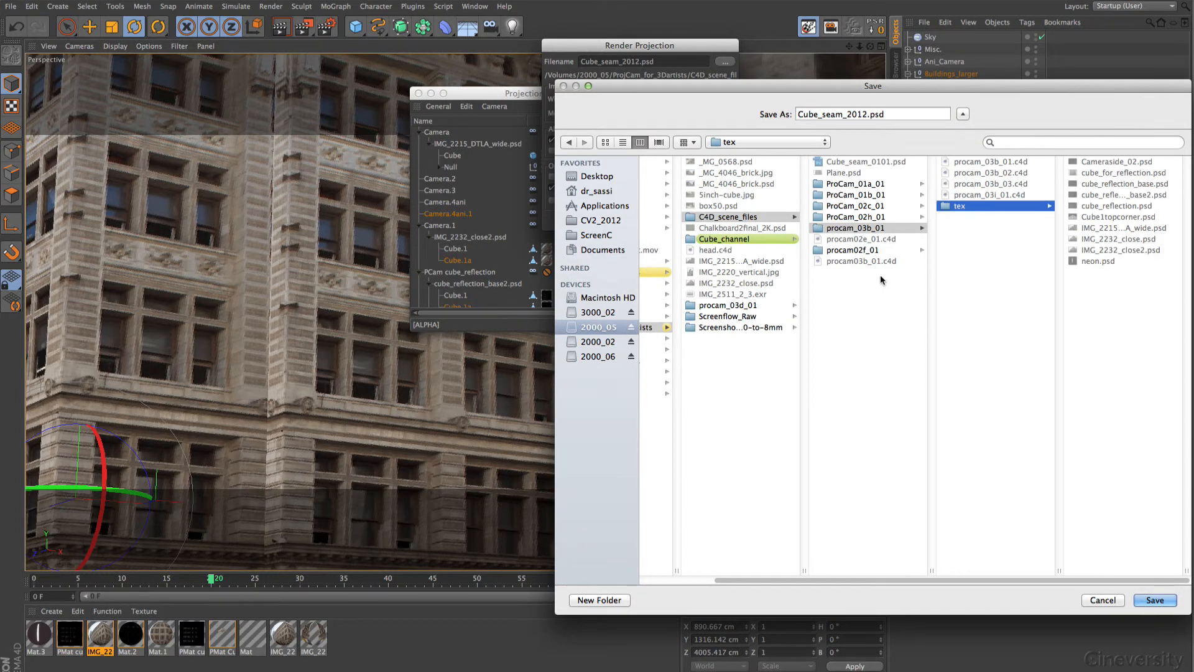
click(1154, 600)
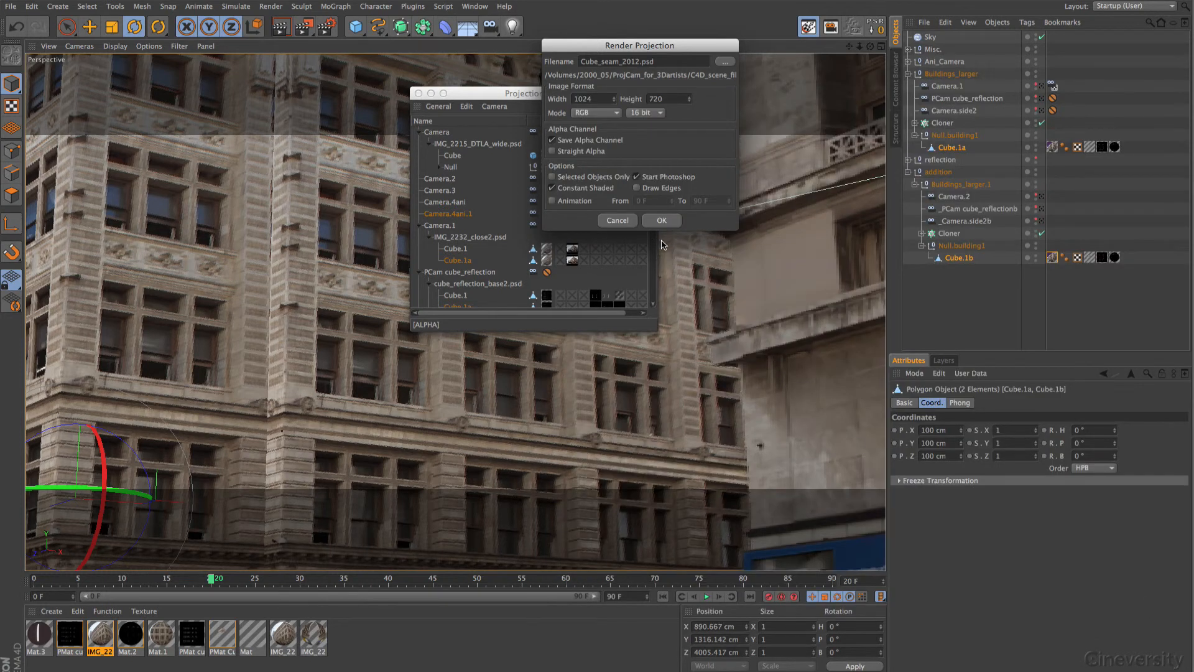
click(663, 220)
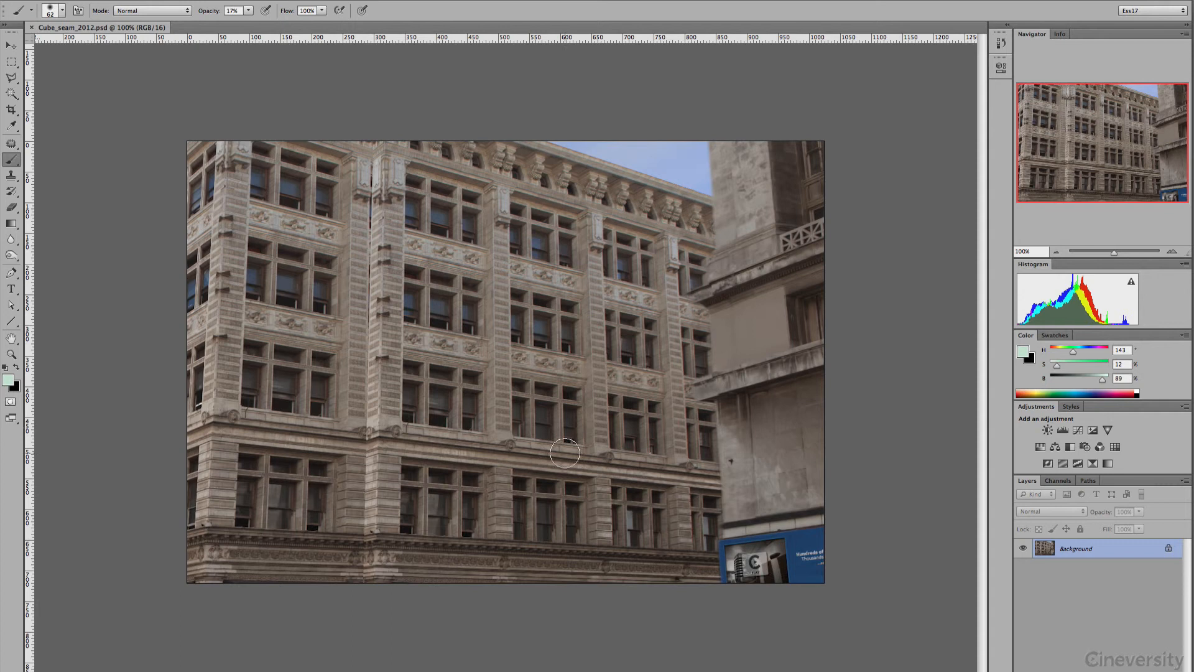
- In Photoshop, add a new empty layer above the Background of Cube_seam_2012.psd for retouching the corner seam
click(1171, 253)
click(1172, 253)
click(1172, 253)
drag(1085, 134, 1062, 177)
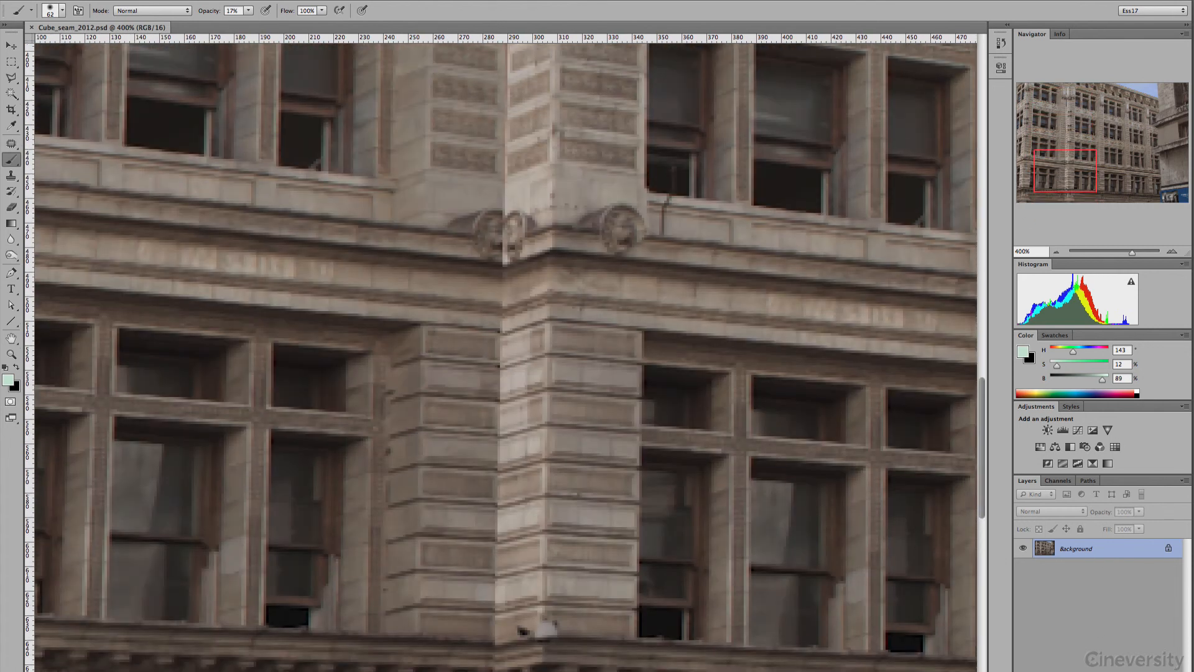
key(alt+shift+super+n)
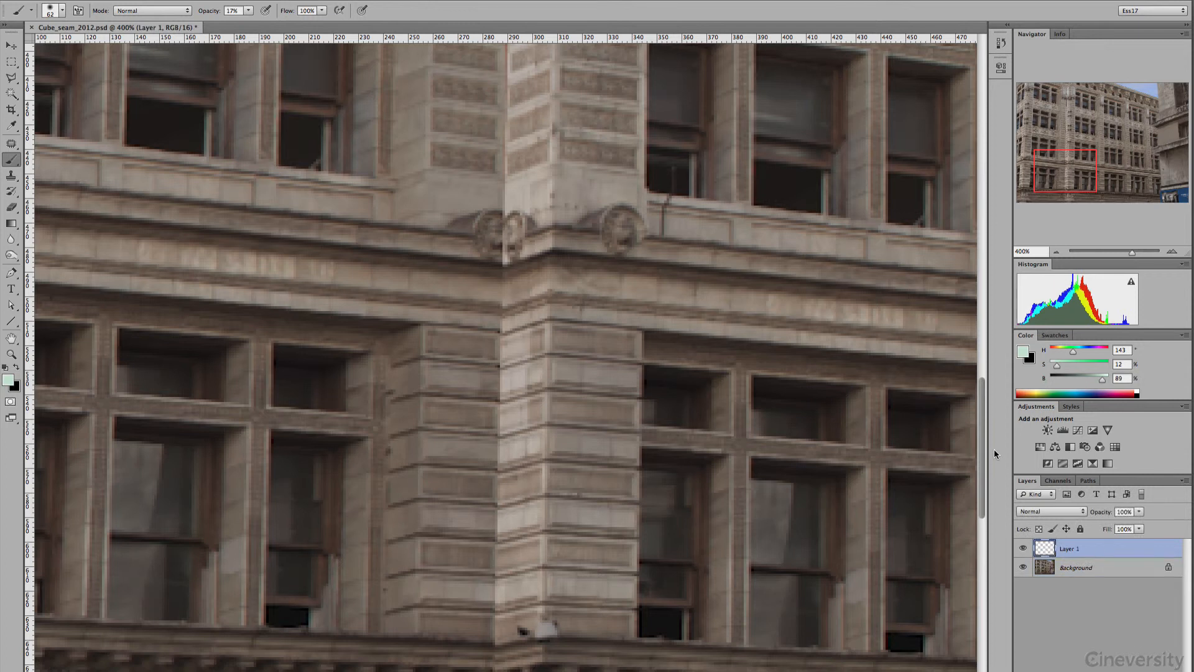
- Ready the Clone Stamp at the ornaments on the building's corner seam and reduce its brush size to 17 px
click(1173, 252)
click(1172, 252)
click(1173, 253)
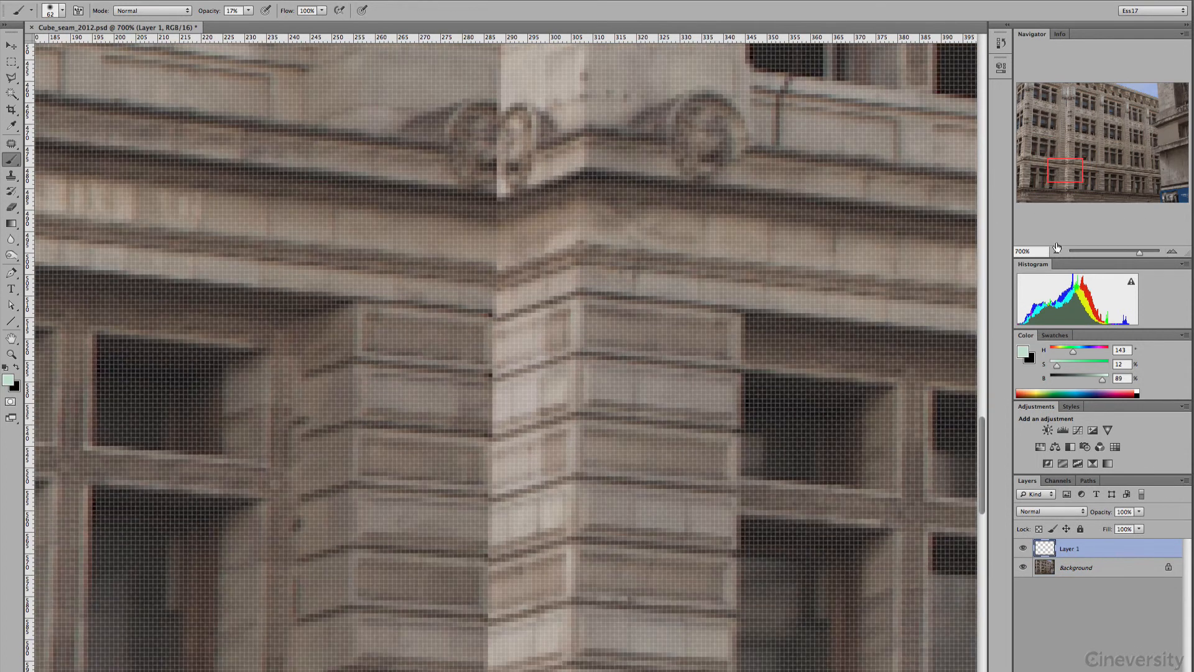
click(1057, 250)
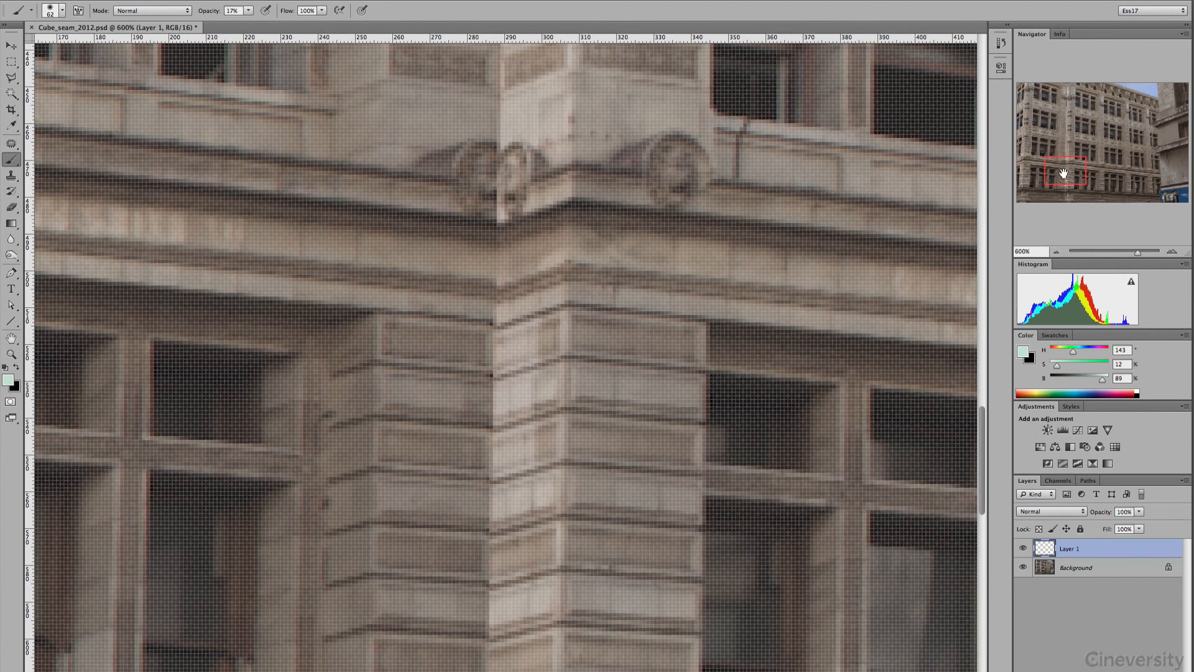
drag(1064, 174, 1061, 162)
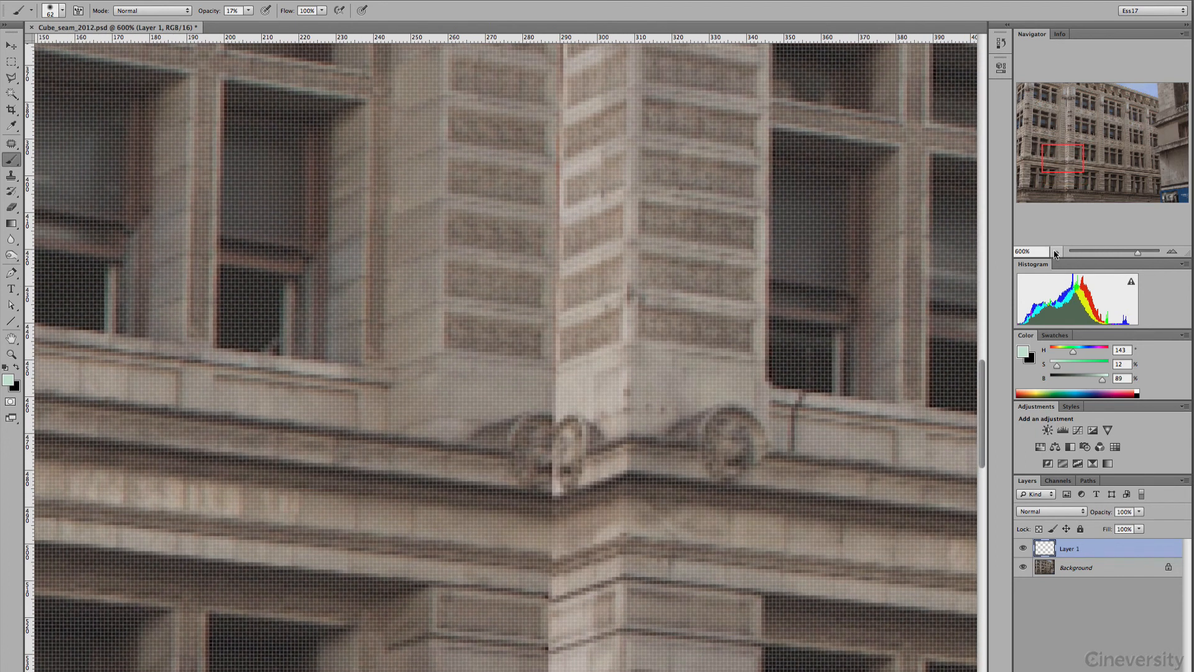
click(1056, 251)
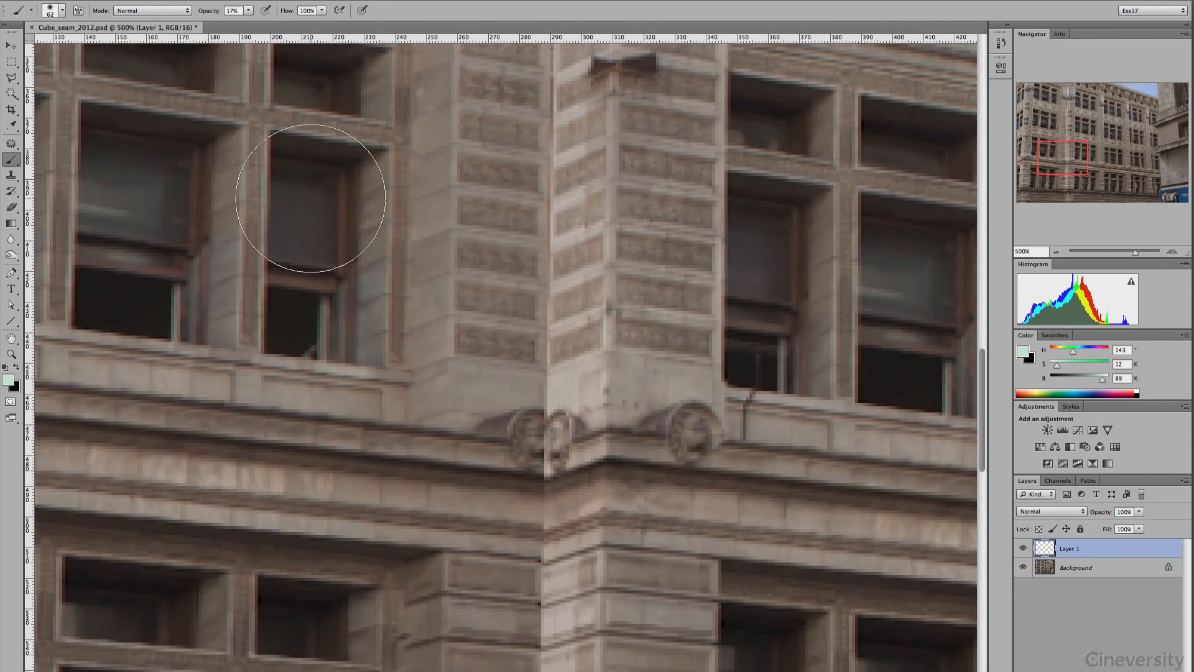
click(11, 176)
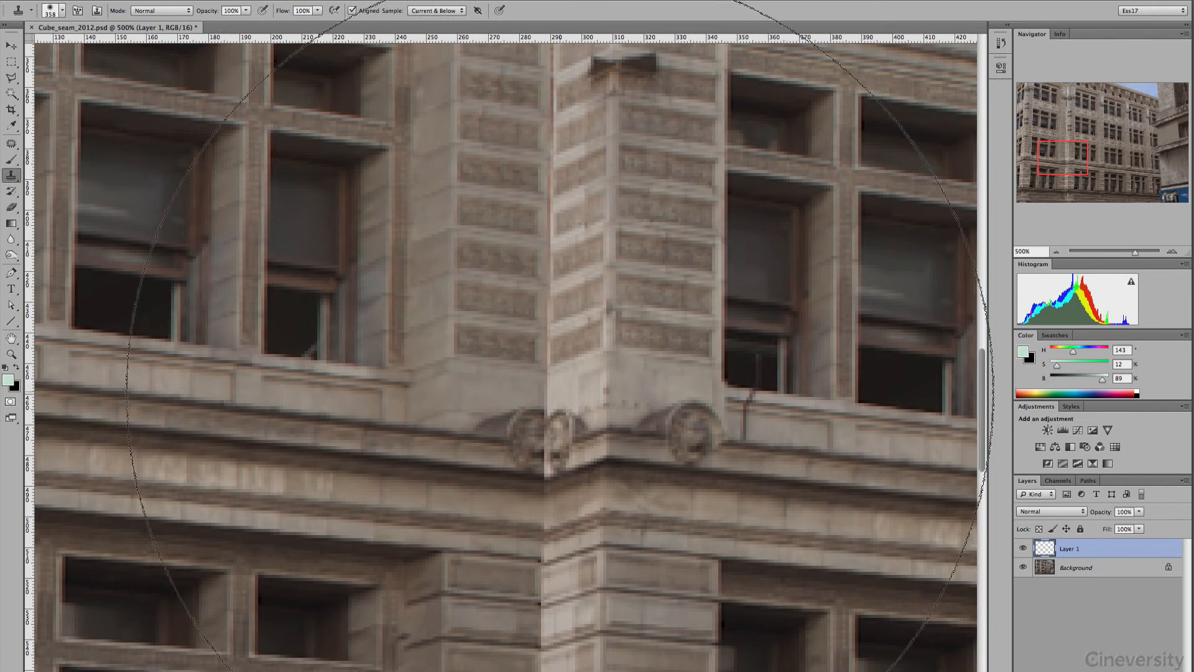
ctrl+alt+drag(450, 400, 405, 400)
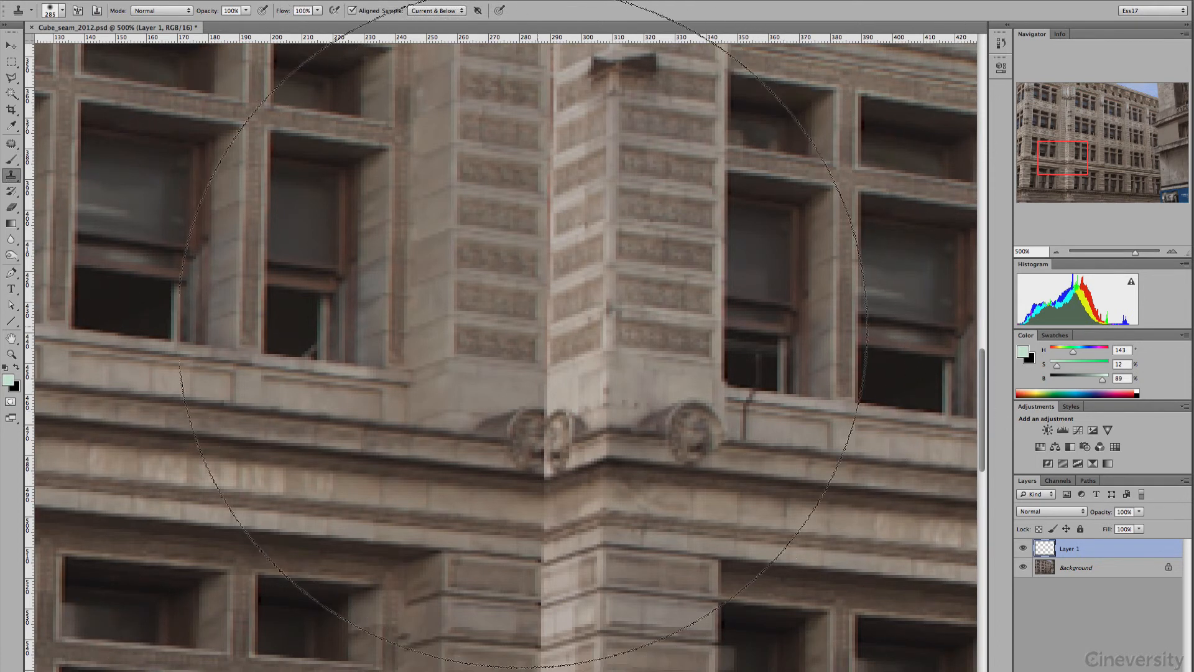
mouse_move(548, 325)
ctrl+alt+mouse_down()
mouse_move(366, 358)
mouse_move(206, 361)
ctrl+alt+mouse_up()
ctrl+alt+drag(574, 375, 512, 370)
- Clone clean stone and cornice over the doubled round ornament at the corner seam
alt+click(409, 428)
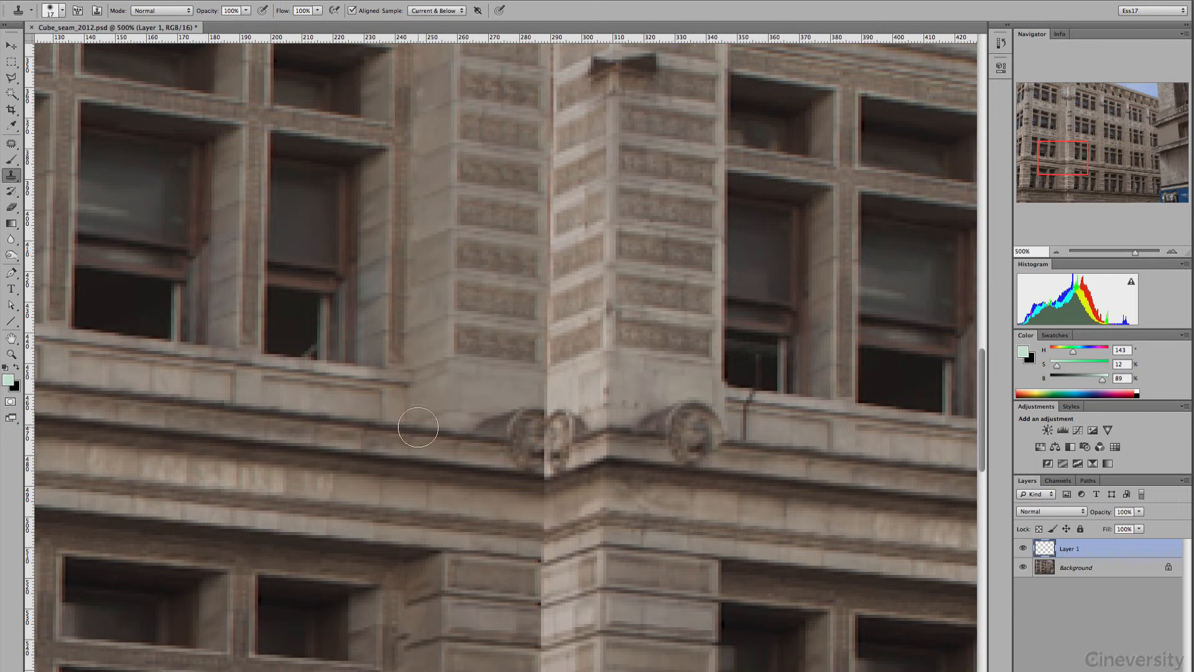
mouse_move(470, 434)
mouse_down()
mouse_move(510, 442)
mouse_move(526, 429)
mouse_move(493, 426)
mouse_up()
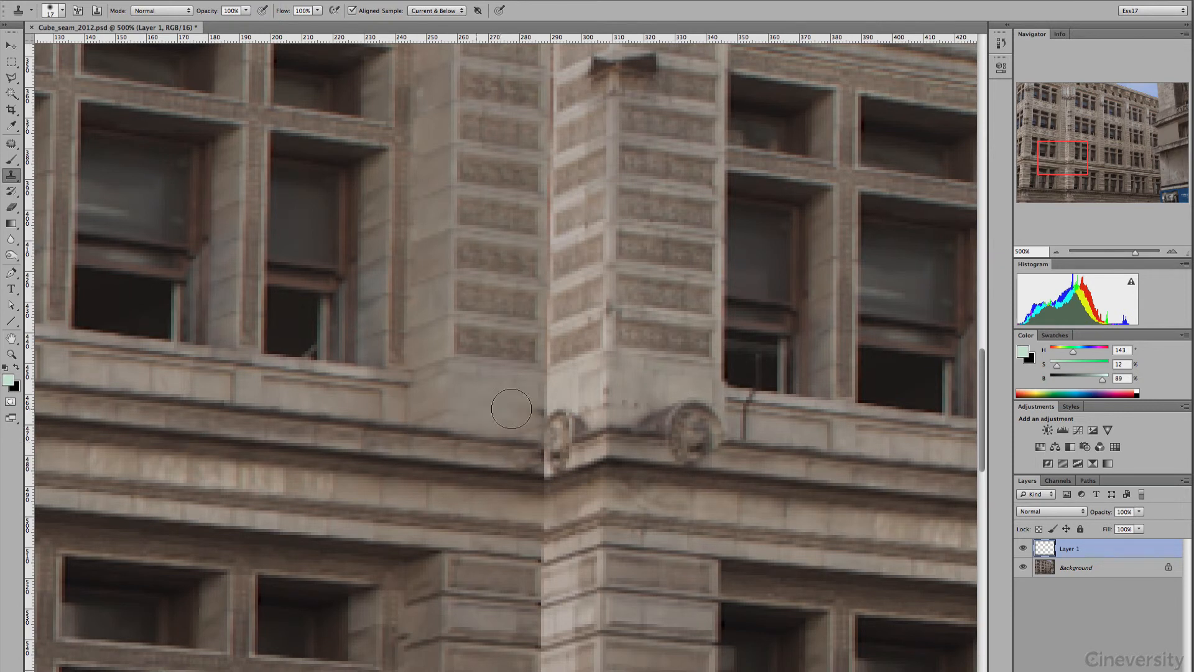
alt+click(509, 410)
mouse_move(548, 432)
mouse_down()
mouse_move(547, 400)
mouse_move(579, 400)
mouse_move(568, 391)
mouse_move(563, 418)
mouse_move(568, 381)
mouse_move(559, 422)
mouse_move(487, 400)
mouse_up()
- Paint over the ornament's remains at the corner seam with a 6 px Brush, using colours sampled from the surrounding stone
click(11, 160)
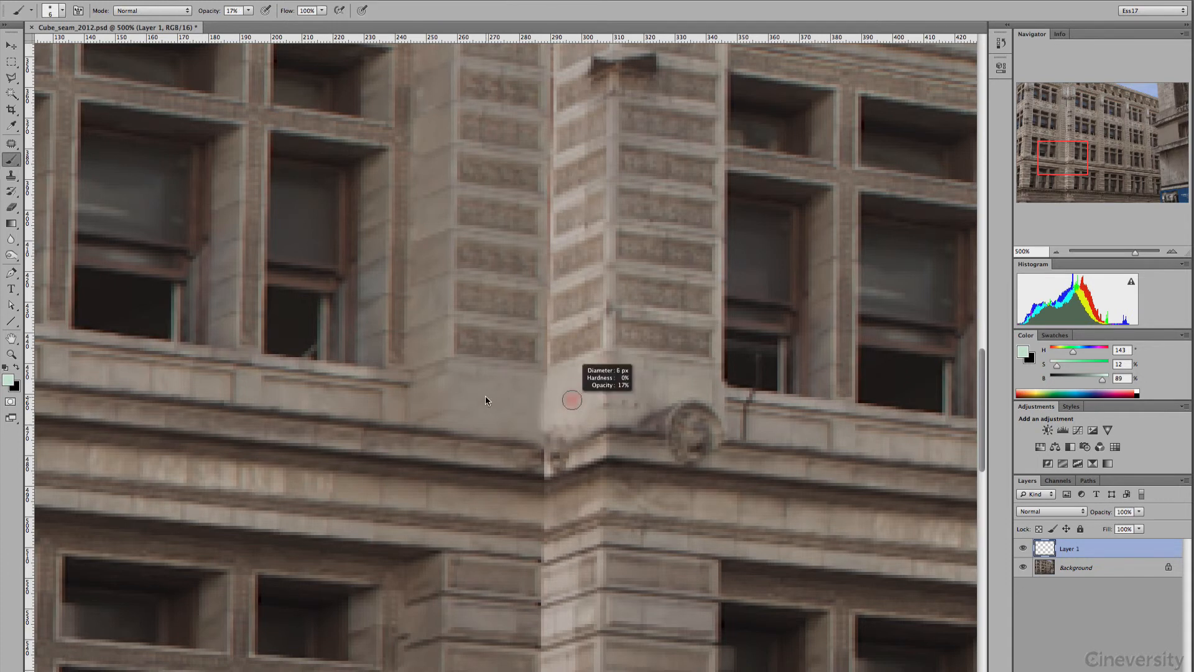
alt+click(517, 407)
alt+click(508, 456)
mouse_move(526, 459)
mouse_down()
mouse_move(602, 445)
mouse_move(530, 470)
mouse_up()
alt+click(517, 443)
alt+click(620, 439)
alt+click(575, 446)
alt+click(597, 456)
- Set the Eyedropper sample size to 5 by 5 Average and paint the cornice edge at the corner seam at 85% Brush opacity
click(11, 127)
click(134, 11)
click(138, 3)
alt+click(251, 340)
key(b)
alt+click(561, 476)
mouse_move(548, 474)
mouse_down()
mouse_move(588, 460)
mouse_move(549, 465)
mouse_up()
alt+click(528, 461)
alt+click(597, 447)
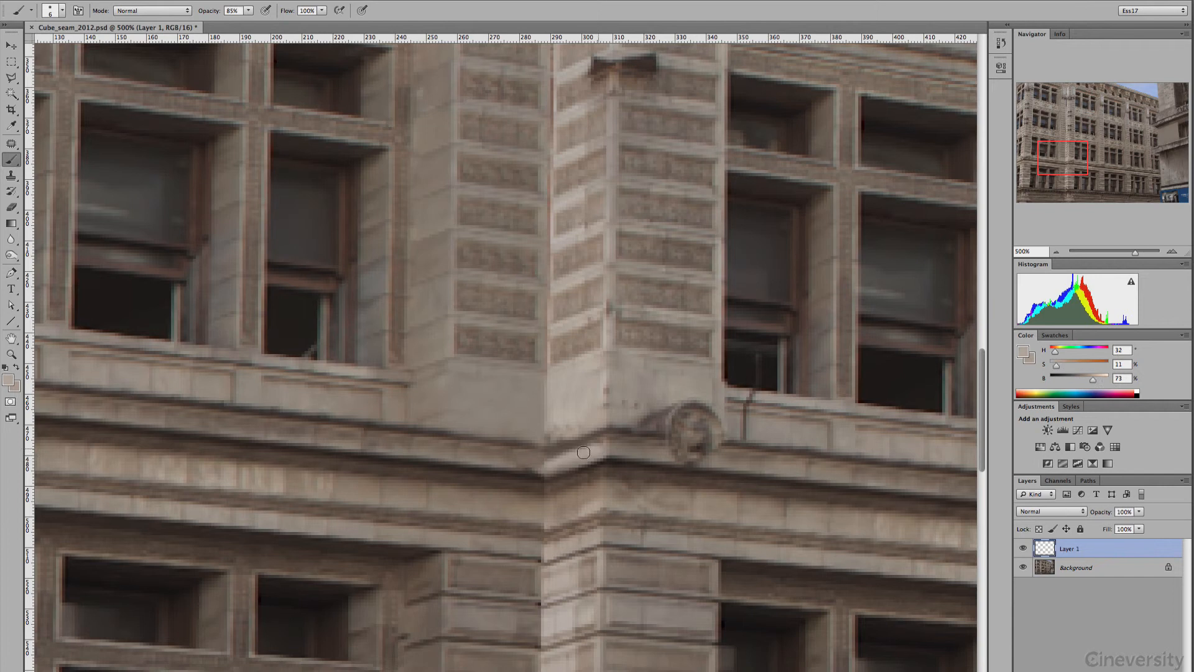
alt+click(484, 450)
- Paint out the reddish seam line beside the corner pilaster above the cornice, using a sampled stone colour
key(s)
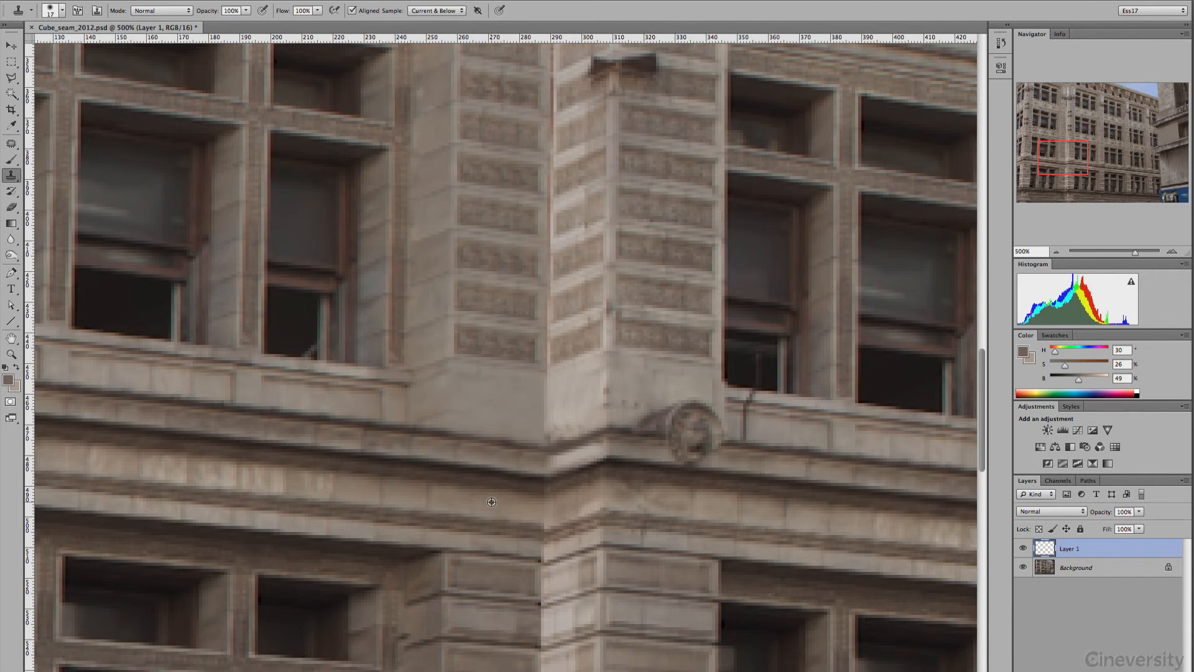
key(r)
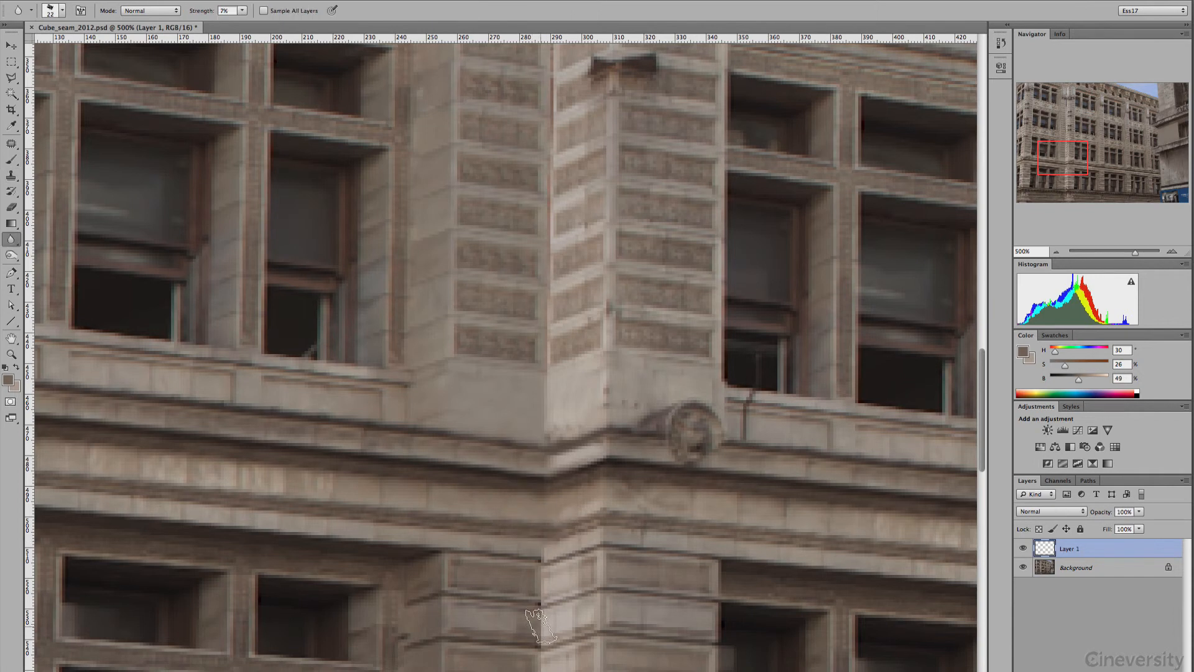
key(b)
alt+click(553, 157)
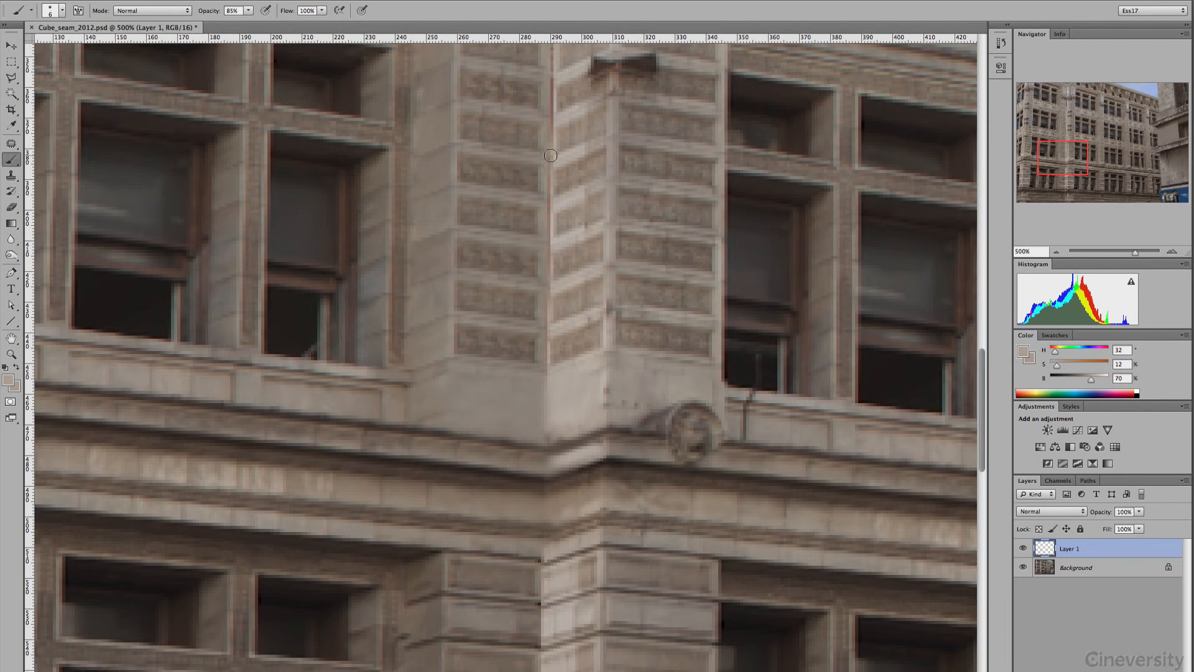
drag(551, 155, 550, 359)
mouse_move(571, 64)
mouse_down()
mouse_move(586, 300)
mouse_move(566, 366)
mouse_up()
- Lower the Brush opacity to 56% and paint sampled stone colours over the dark seam line farther up the corner pilaster
key(5)
key(6)
alt+click(565, 211)
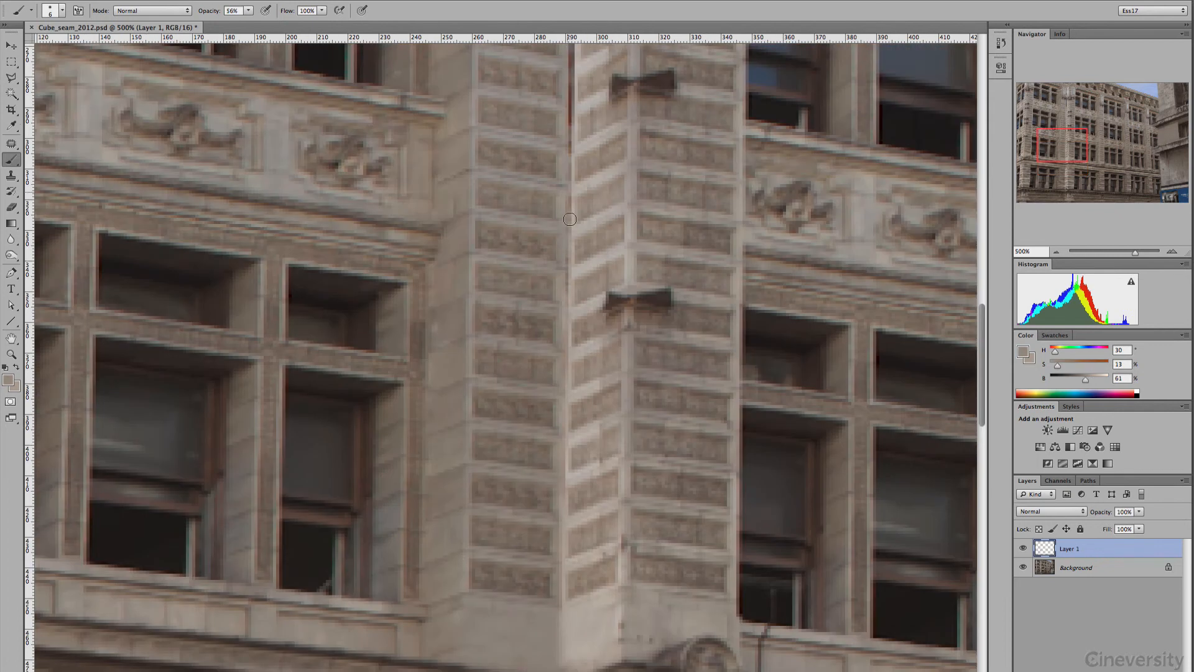
alt+click(560, 290)
drag(568, 213, 569, 392)
mouse_move(569, 179)
mouse_down()
mouse_move(571, 63)
mouse_move(555, 299)
mouse_up()
drag(557, 249, 559, 68)
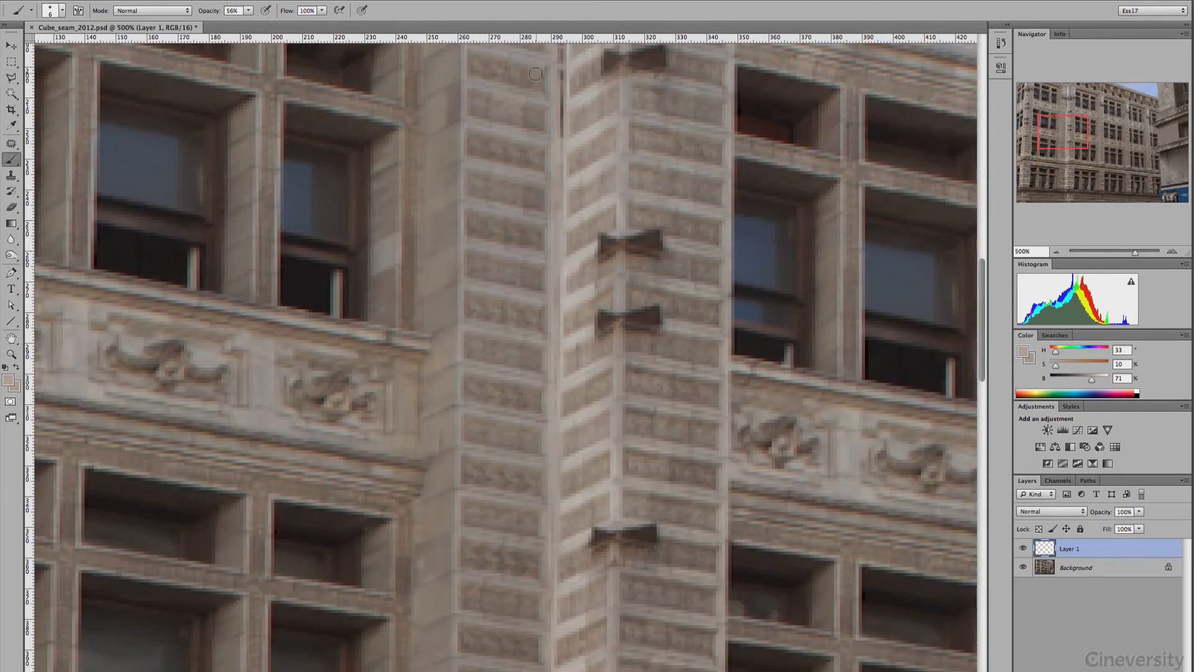
- Continue covering the seam line up to the upper floors of the pilaster with freshly sampled stone colours
alt+click(536, 73)
click(560, 74)
alt+click(557, 374)
drag(558, 266, 557, 88)
scroll(573, 235, up, 5)
alt+click(592, 332)
drag(563, 234, 552, 550)
drag(557, 214, 563, 53)
- Reduce the Brush to 4 px and touch up the cornice corner below the pilaster with sampled stone colours
key(s)
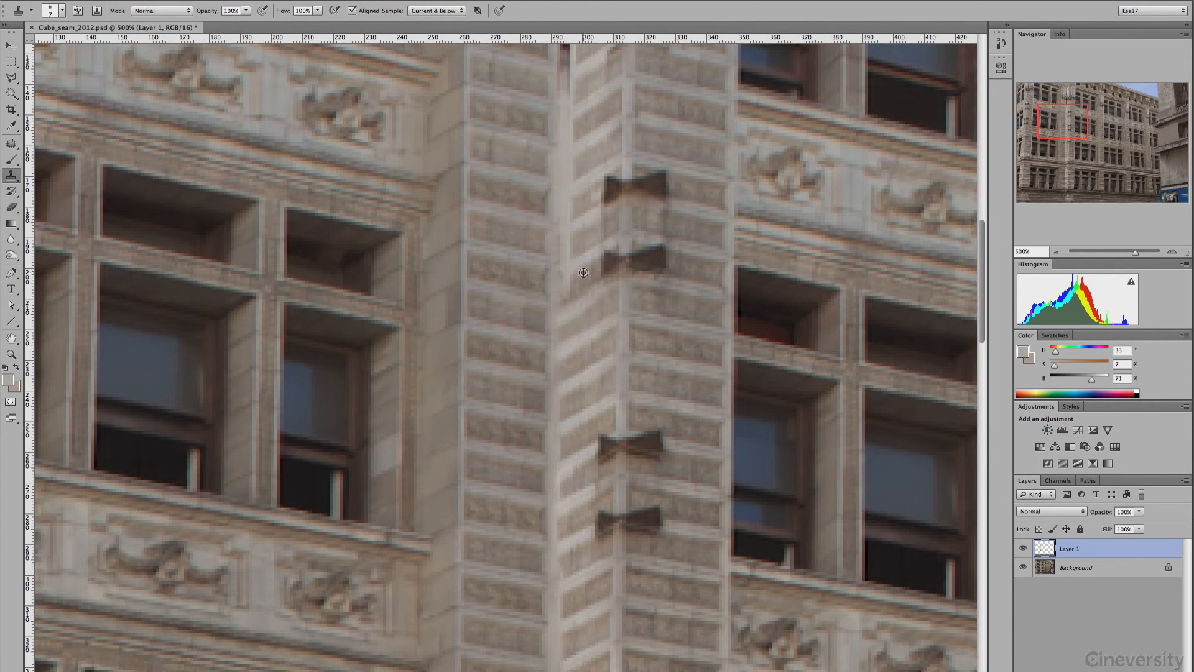
key(b)
alt+click(575, 296)
scroll(575, 286, down, 10)
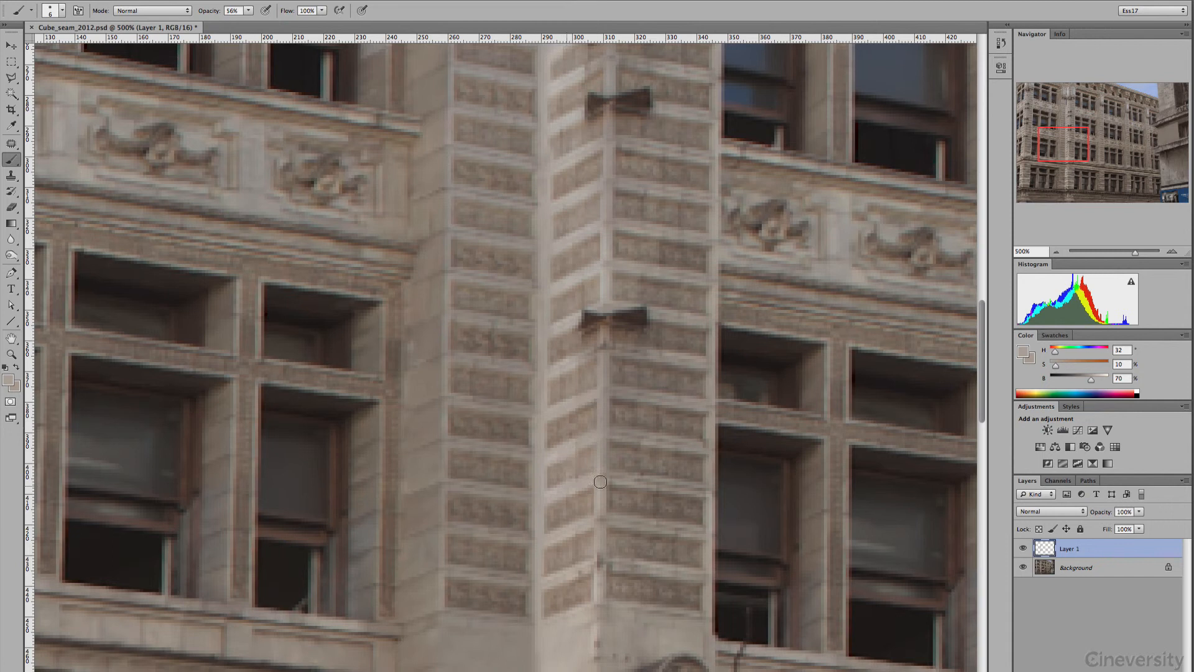
scroll(594, 647, down, 5)
key(bracketleft)
key(bracketleft)
alt+click(600, 393)
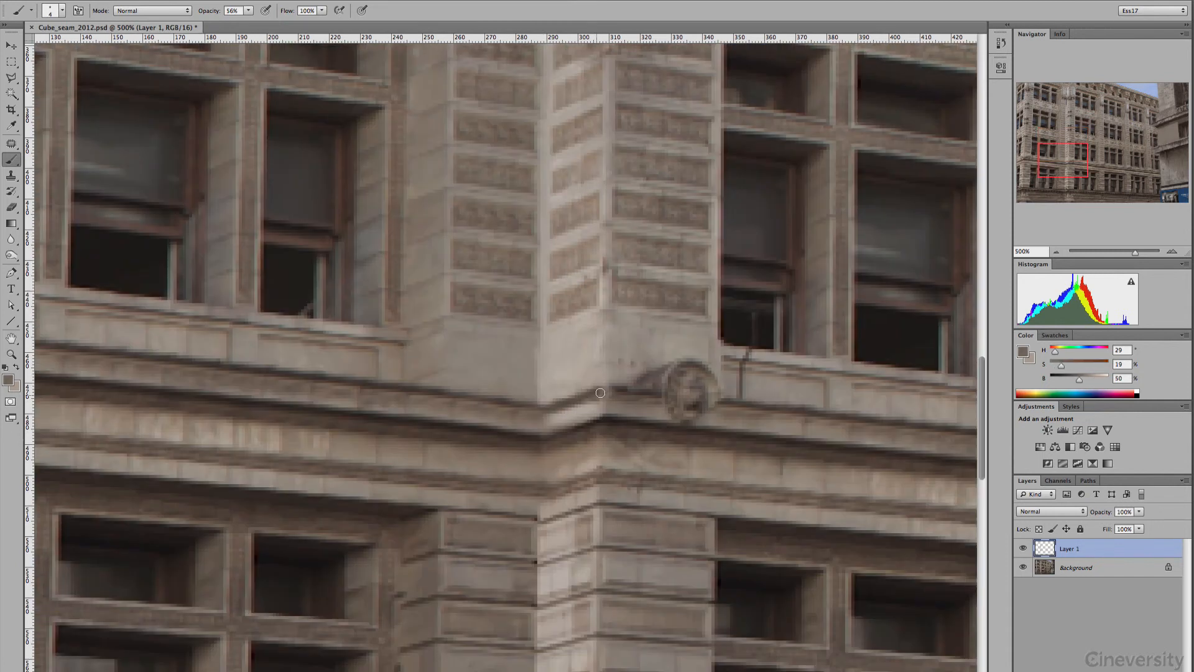
alt+click(518, 515)
- Ready the Smudge tool with a 1 px tip at 100% strength for the cornice corner
click(11, 239)
click(50, 269)
ctrl+alt+drag(627, 394, 366, 376)
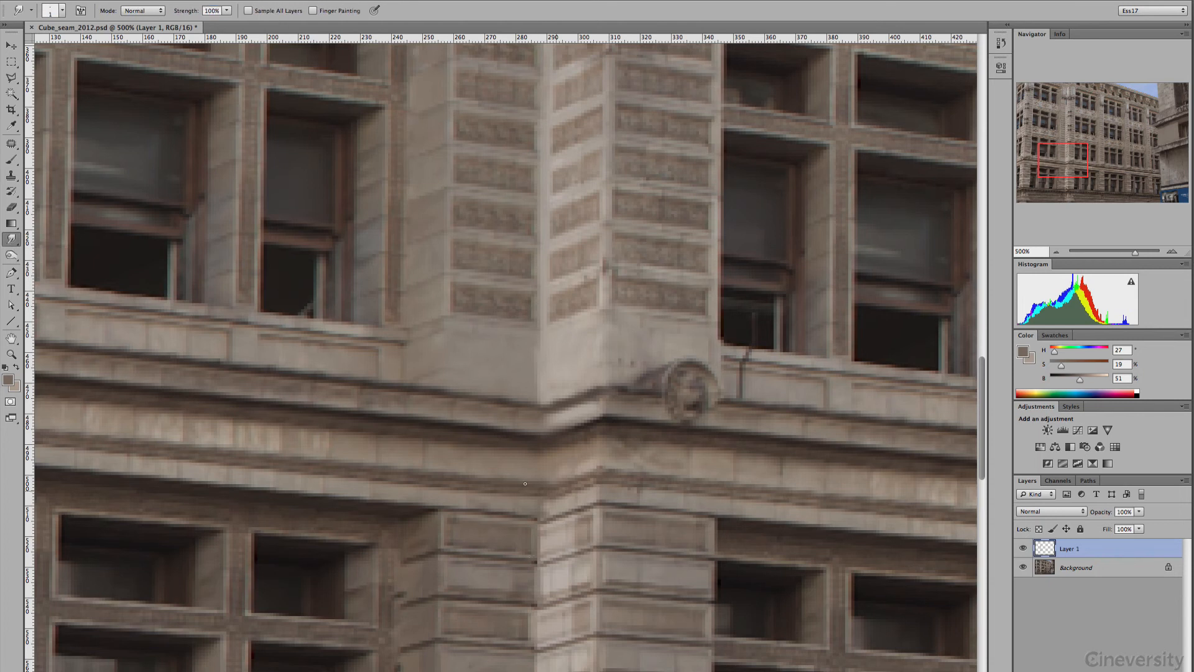
- Refine the cornice corner with a 1 px Brush, sampling colours with the Eyedropper sample size set to 3 by 3 Average
key(b)
ctrl+alt+drag(605, 414, 528, 436)
key(i)
click(112, 11)
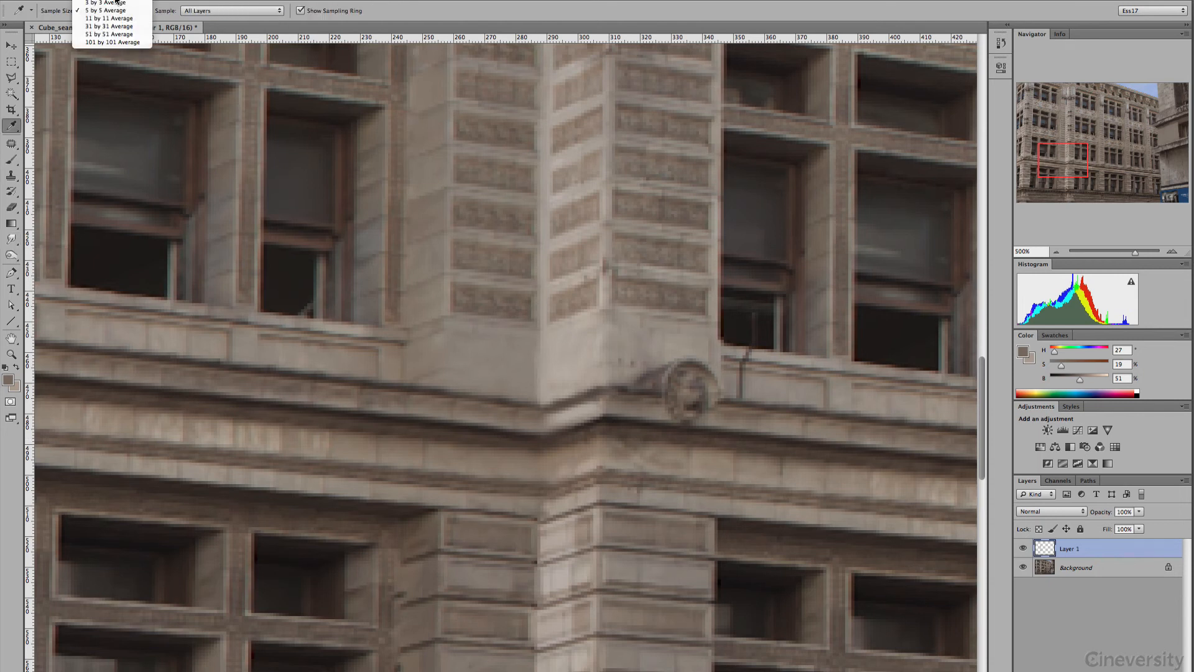
click(112, 2)
key(b)
alt+click(598, 421)
alt+click(546, 409)
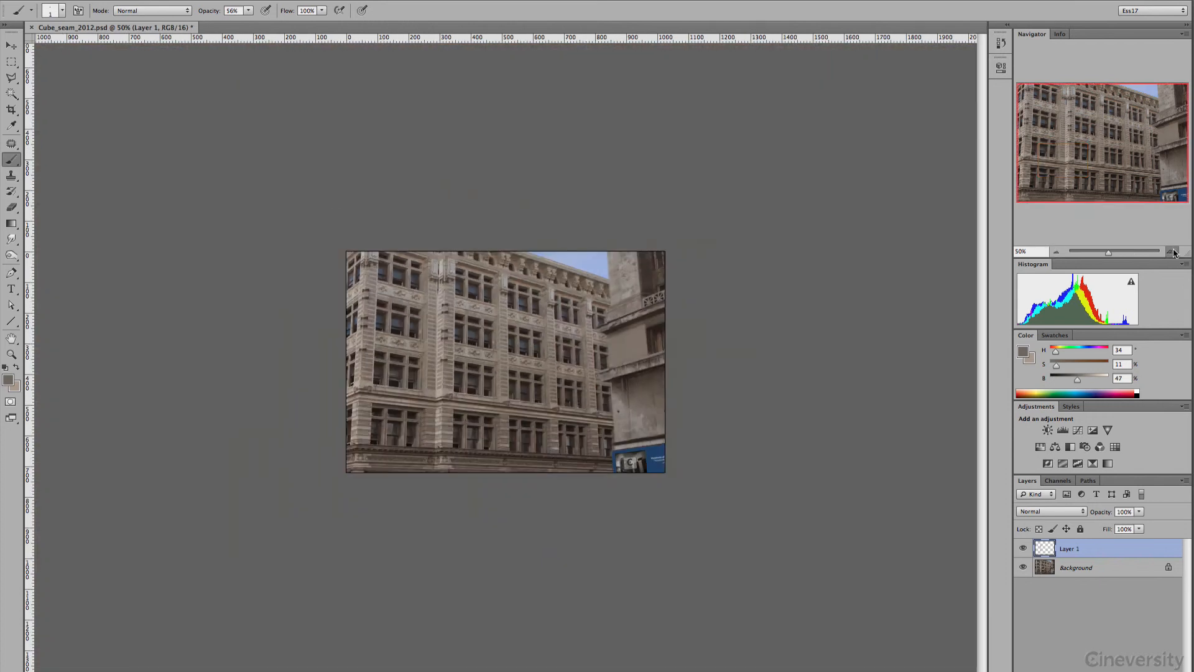
- Flatten the retouched image and save Cube_seam_2012.psd
key(ctrl+alt+0)
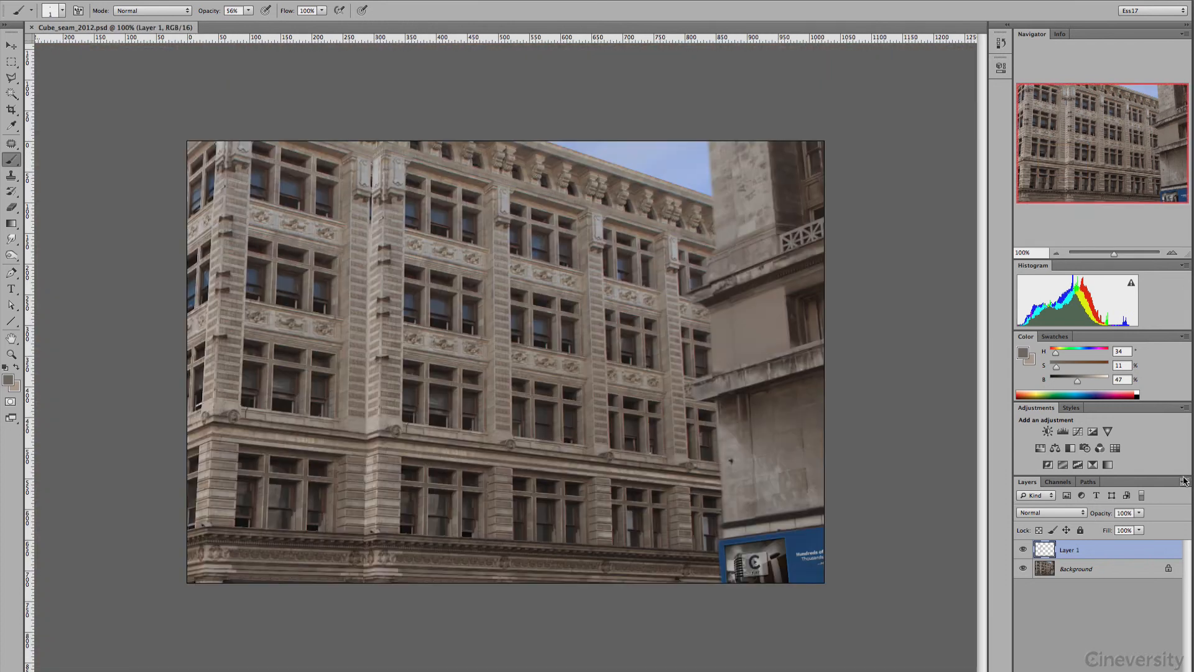
key(ctrl+s)
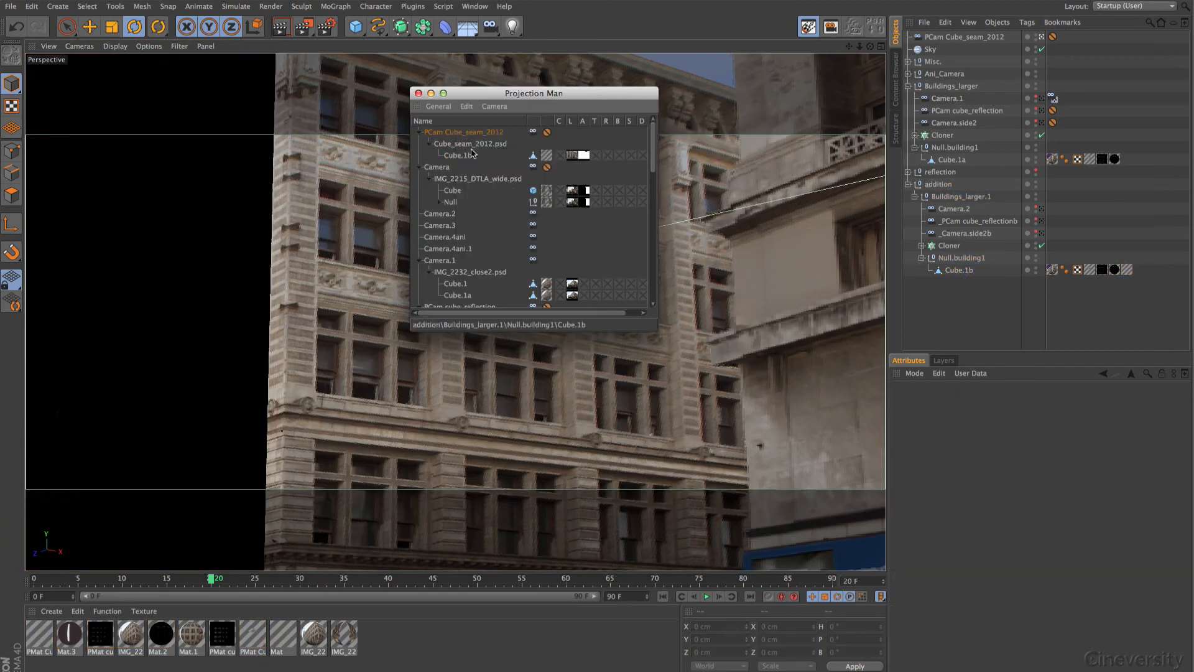
- In Cinema 4D, close Projection Man, copy Cube.1b's PMat Cube_seam_2012 texture tag onto Cube.1a and render the view at frame 77
click(418, 92)
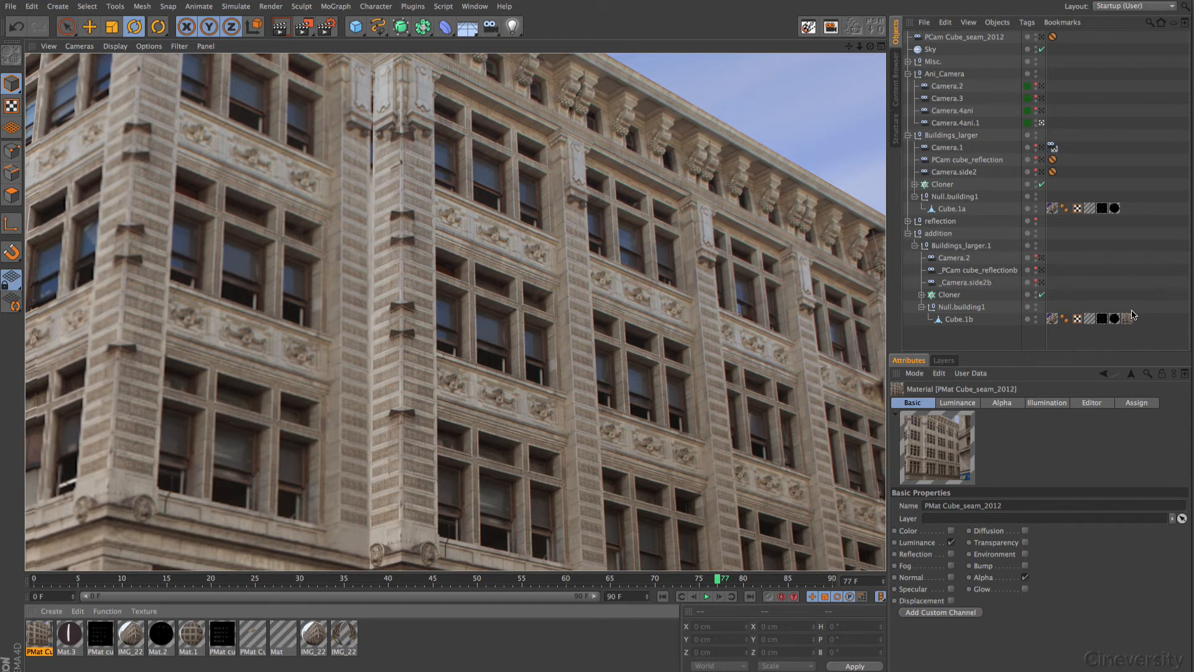
ctrl+drag(1130, 321, 1129, 210)
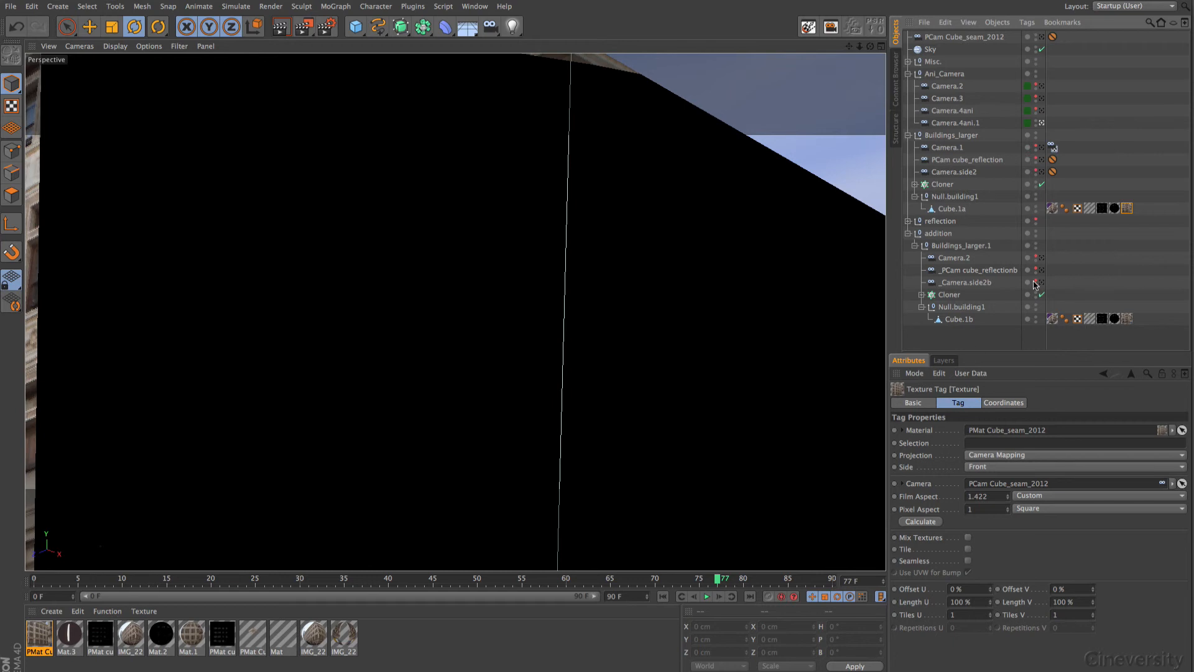
click(280, 27)
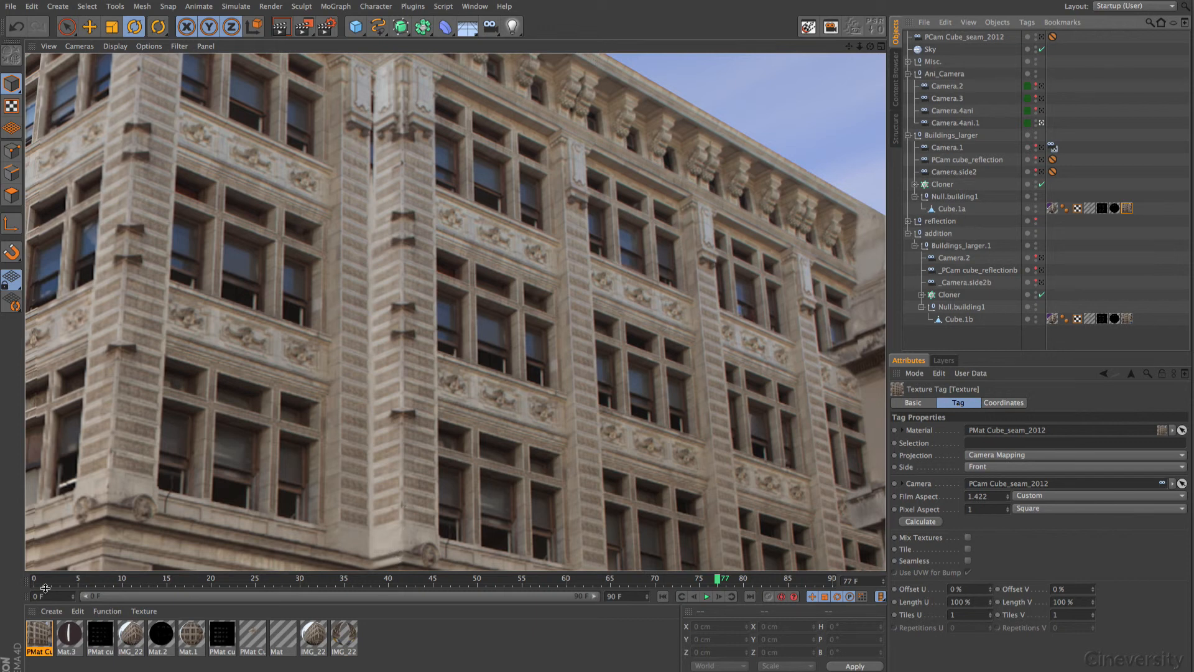
- Tint the PMat Cube_seam_2012 material's Luminance orange (R 255, G 119, B 47) and set its Mix Mode to Multiply
double_click(35, 639)
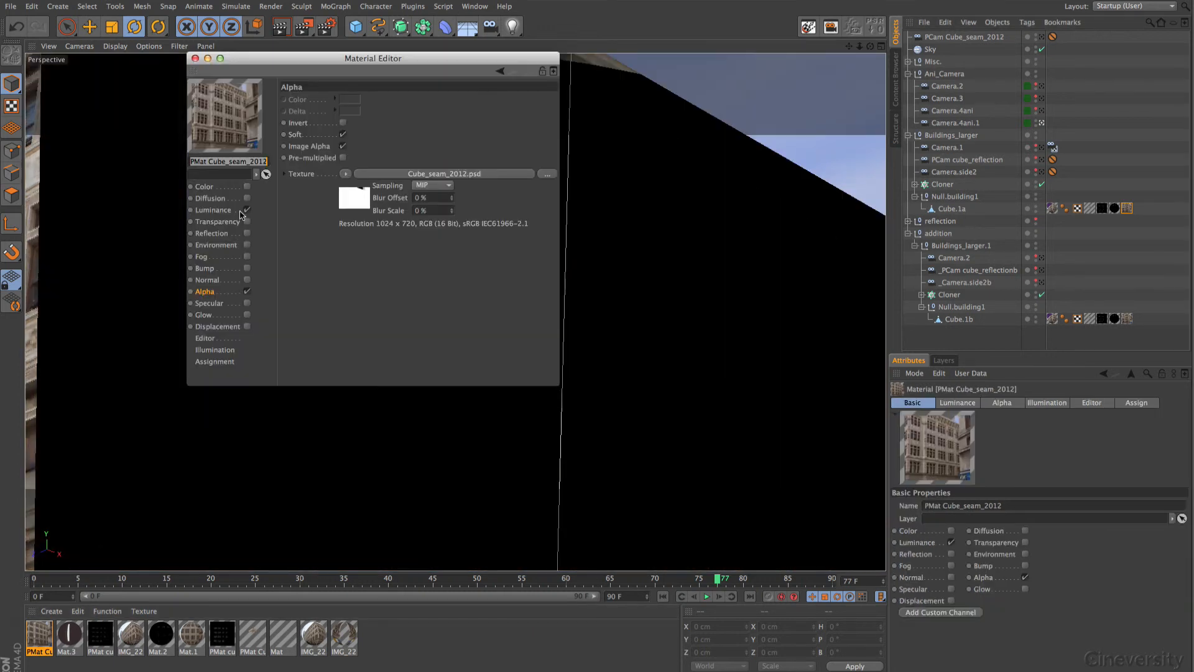
click(216, 214)
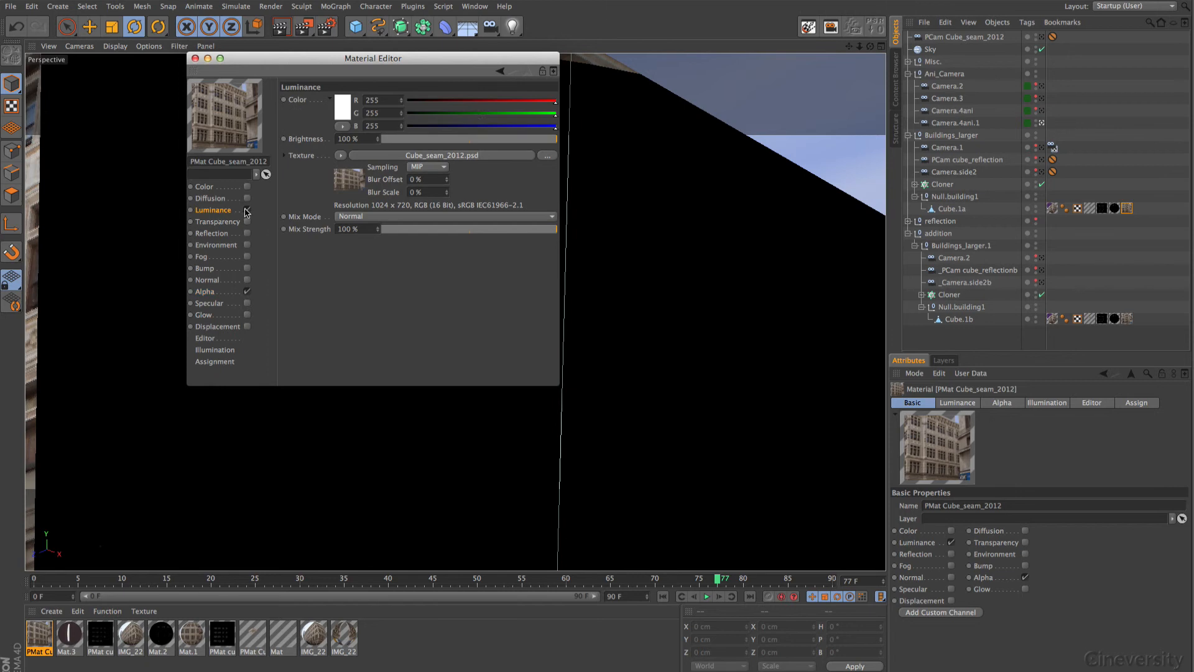
click(475, 113)
click(435, 126)
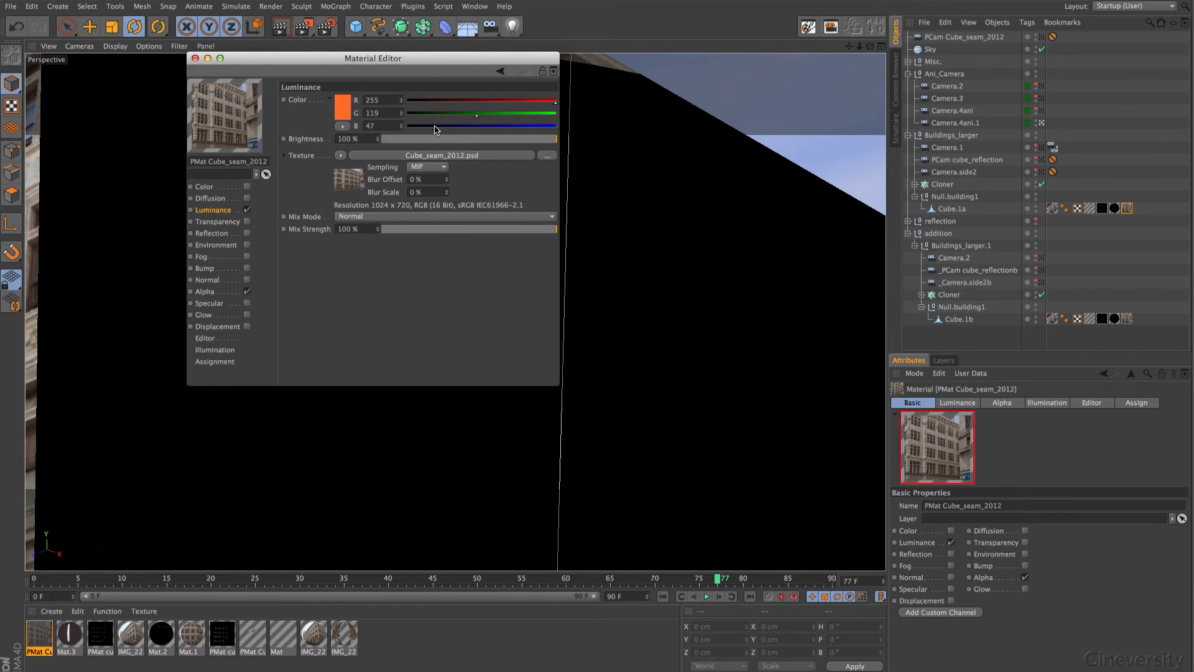
click(431, 216)
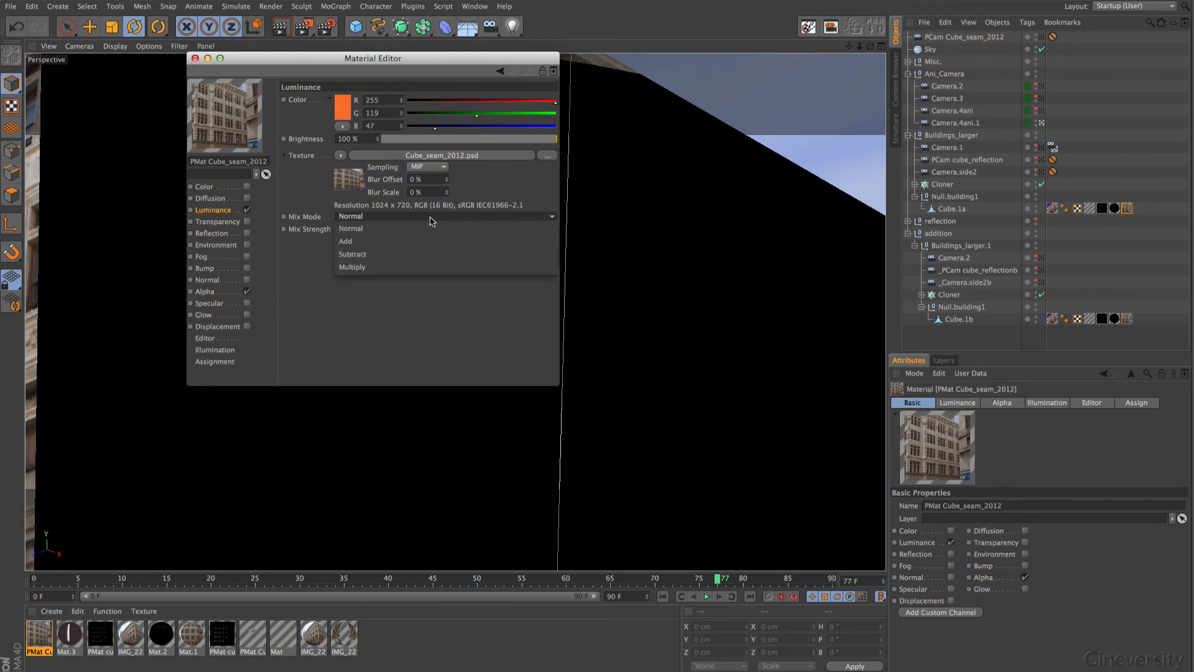
click(431, 267)
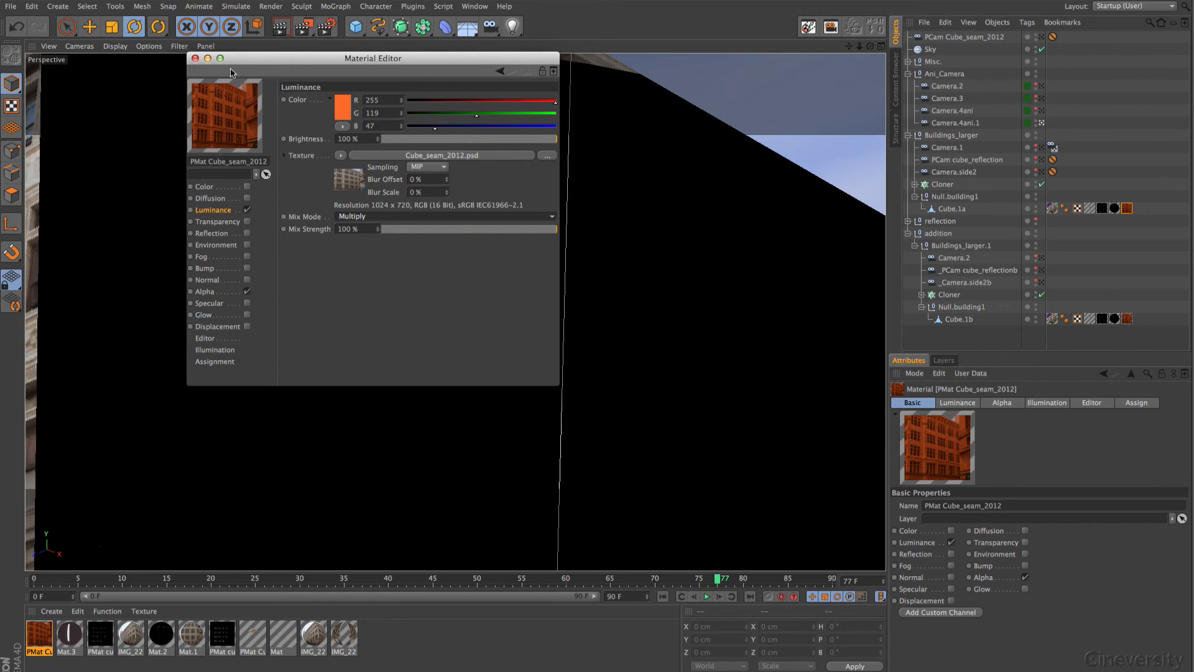
click(195, 59)
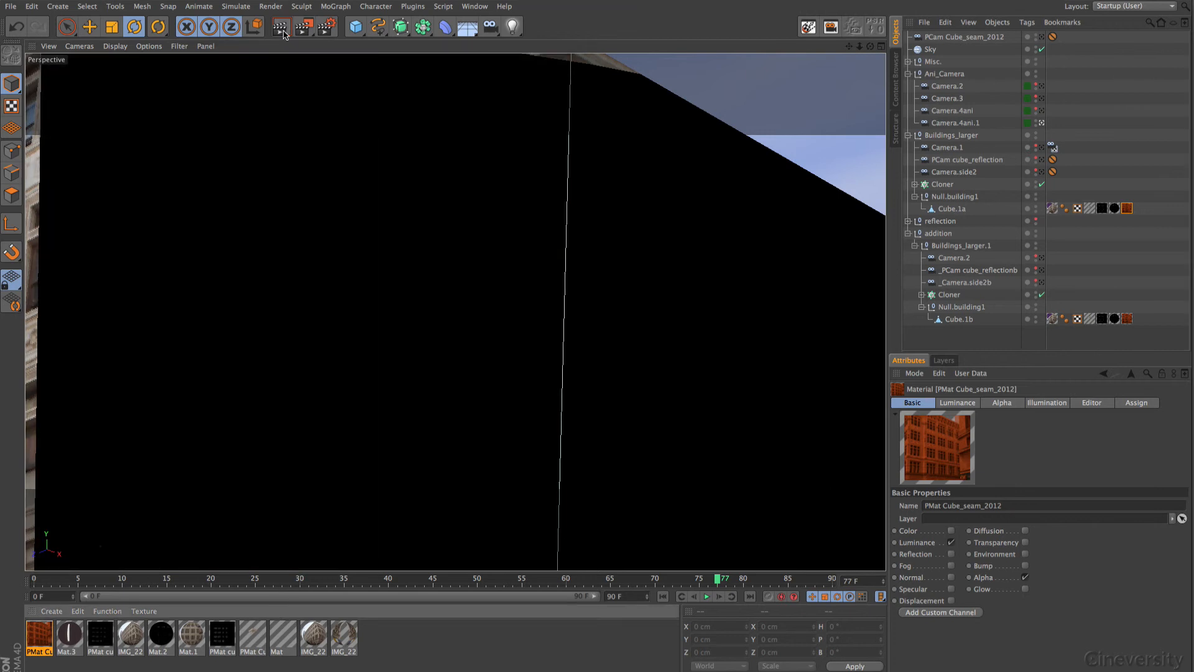
- Render the tinted projection in the view at frame 77 and at frame 20 to examine its coverage
click(283, 29)
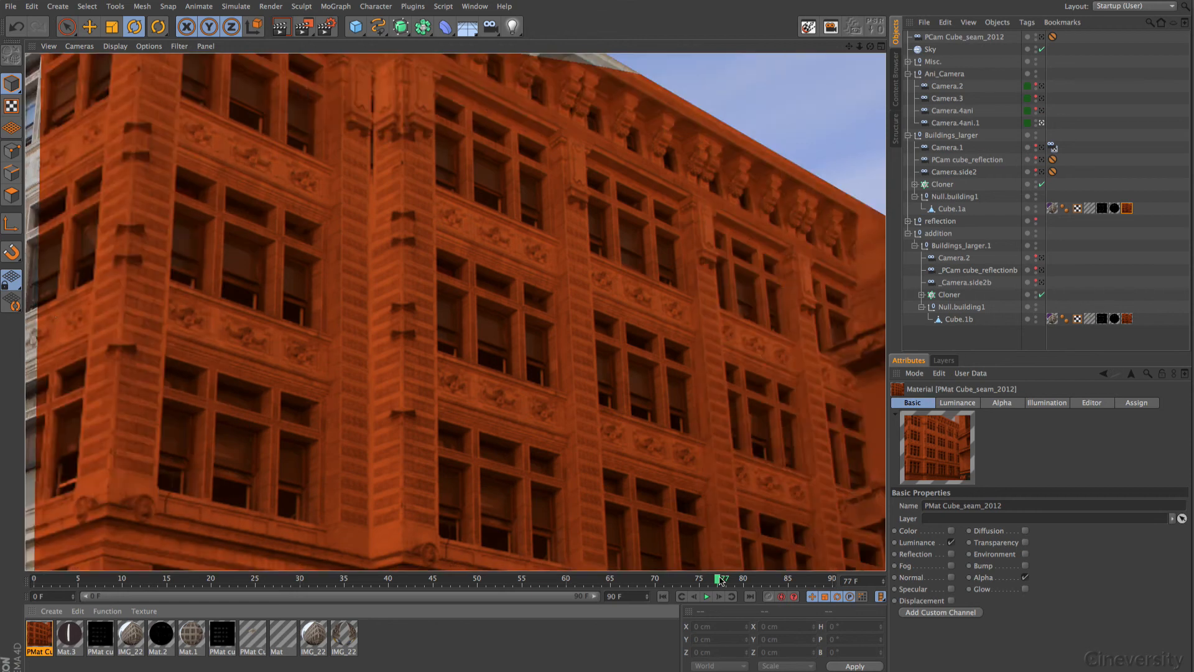
drag(719, 580, 210, 594)
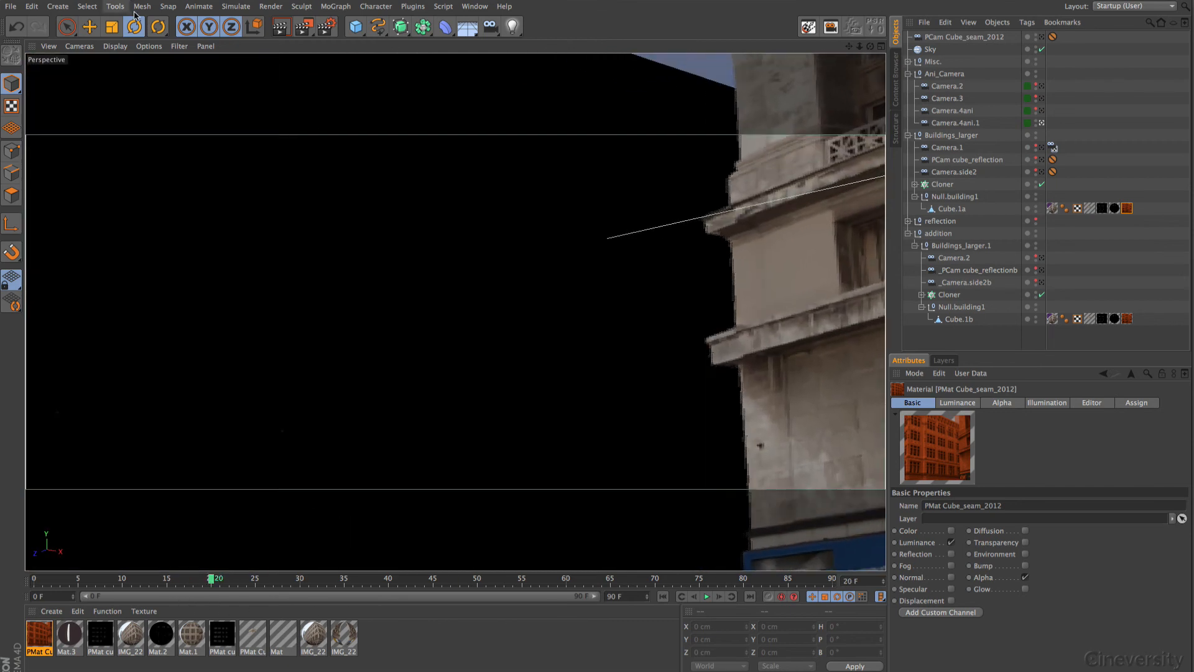
click(281, 28)
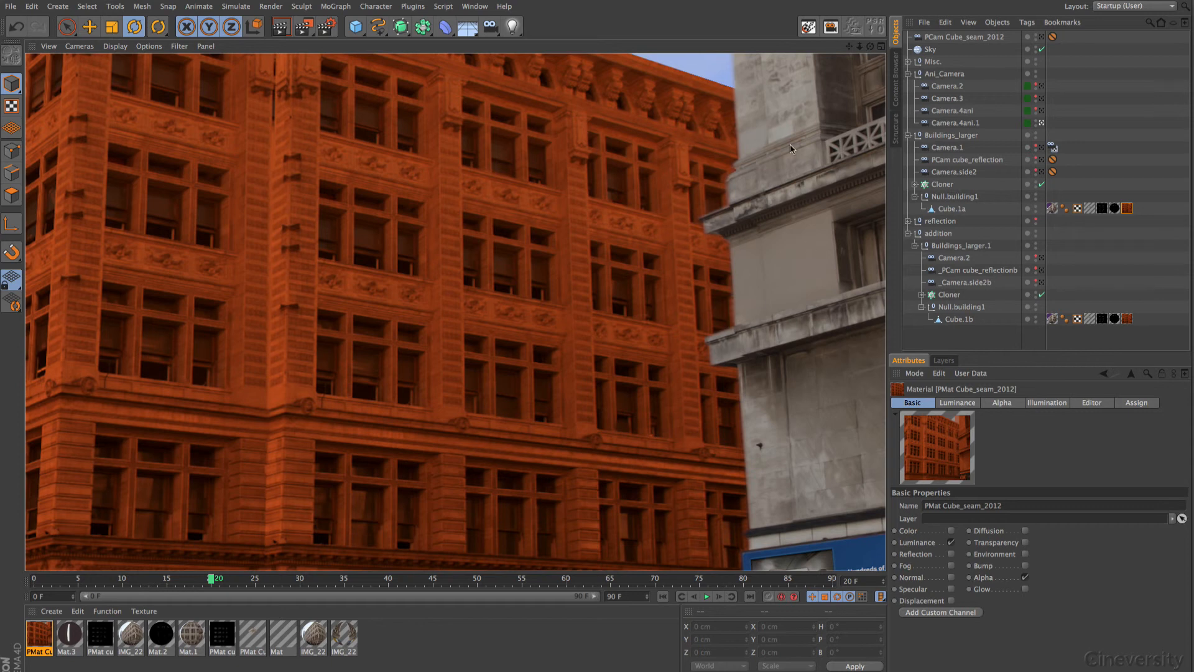
- Render an overview of the whole building from outside the animation camera to examine where the tinted projection falls
click(832, 27)
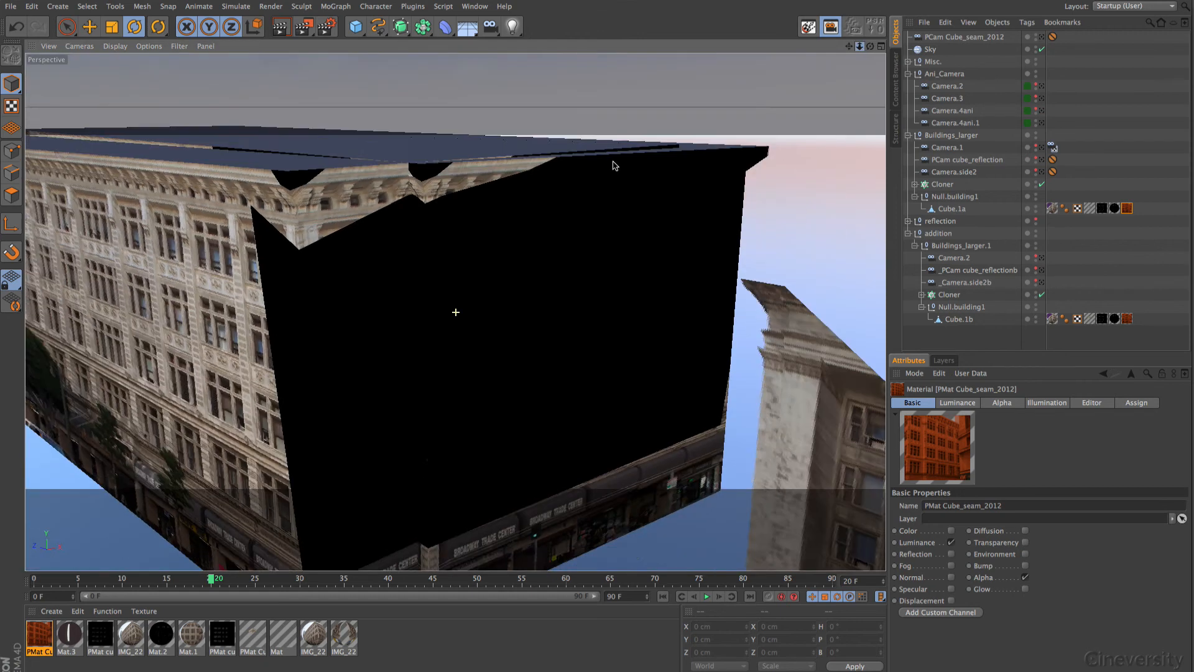
alt+right_drag(614, 162, 498, 159)
click(282, 29)
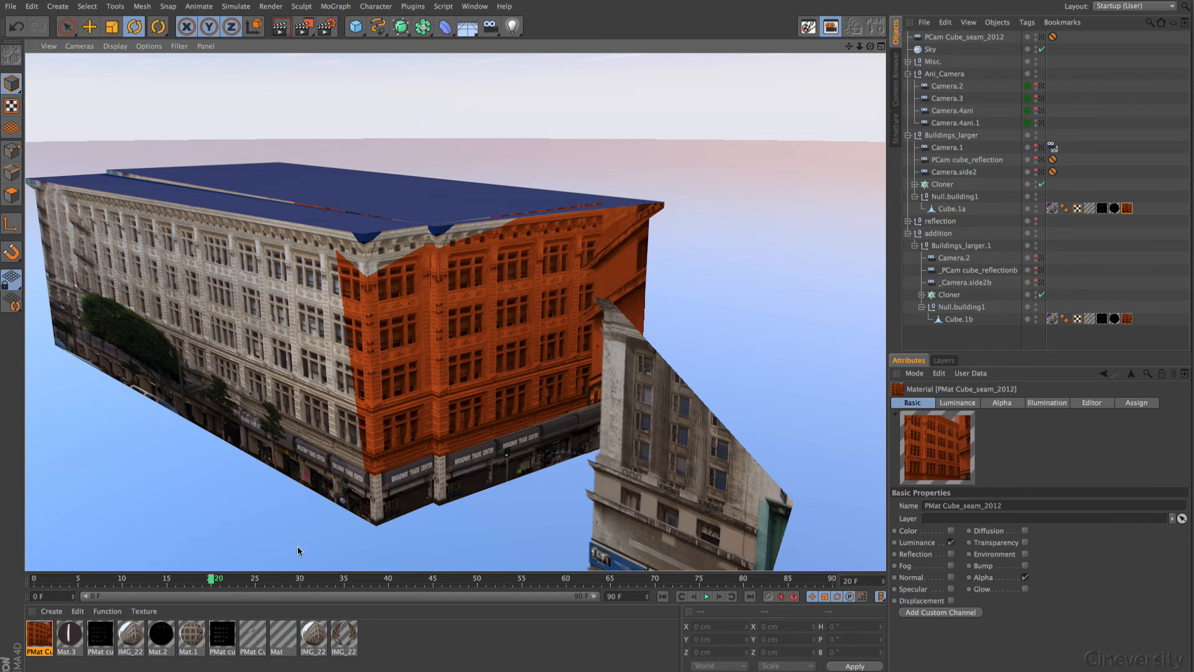
- In Photoshop, show the Alpha channel of Cube_seam_2012.psd over the image and fill that channel with black
key(super+Tab)
key(super+Tab)
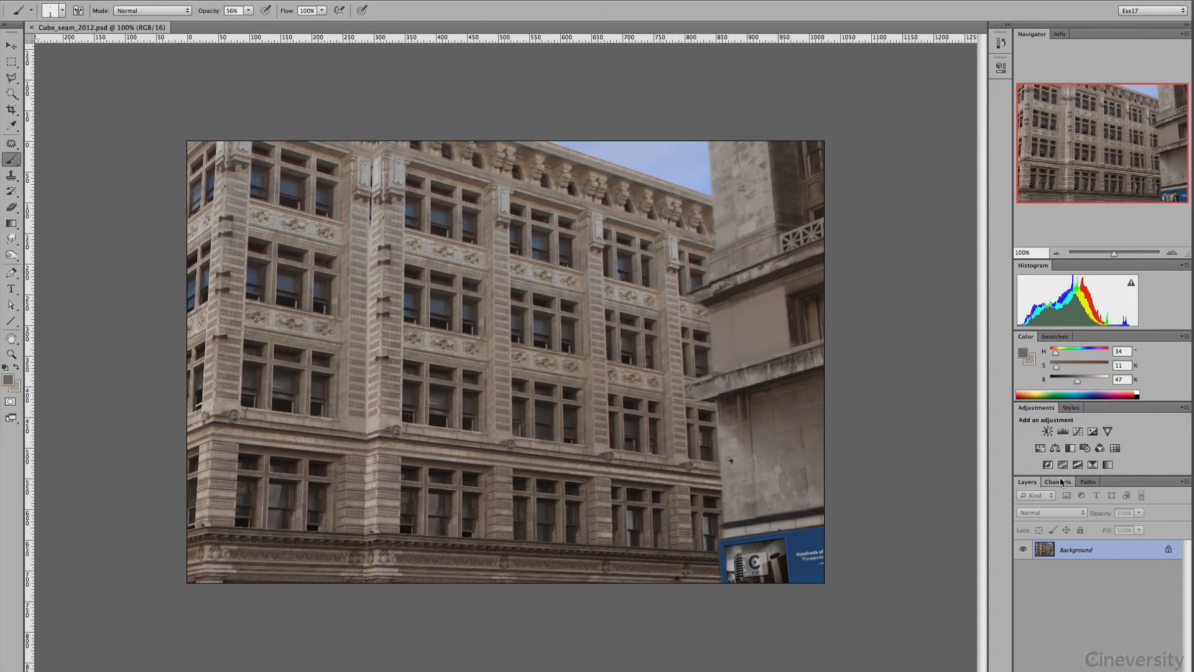
click(1058, 482)
click(1021, 568)
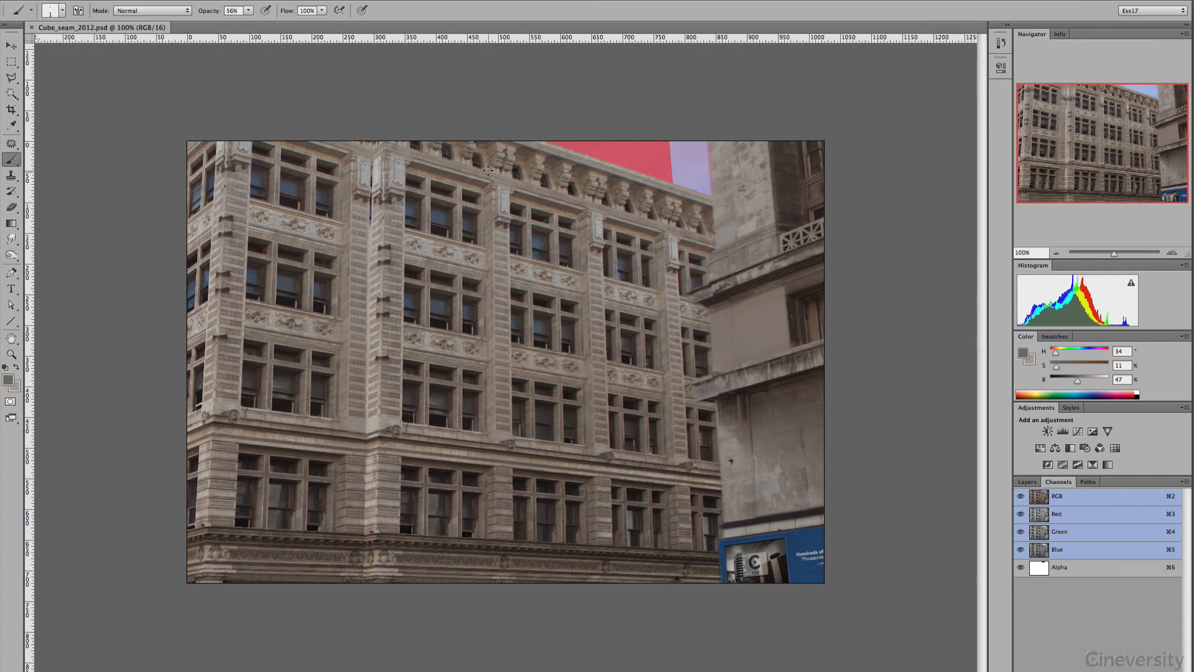
key(d)
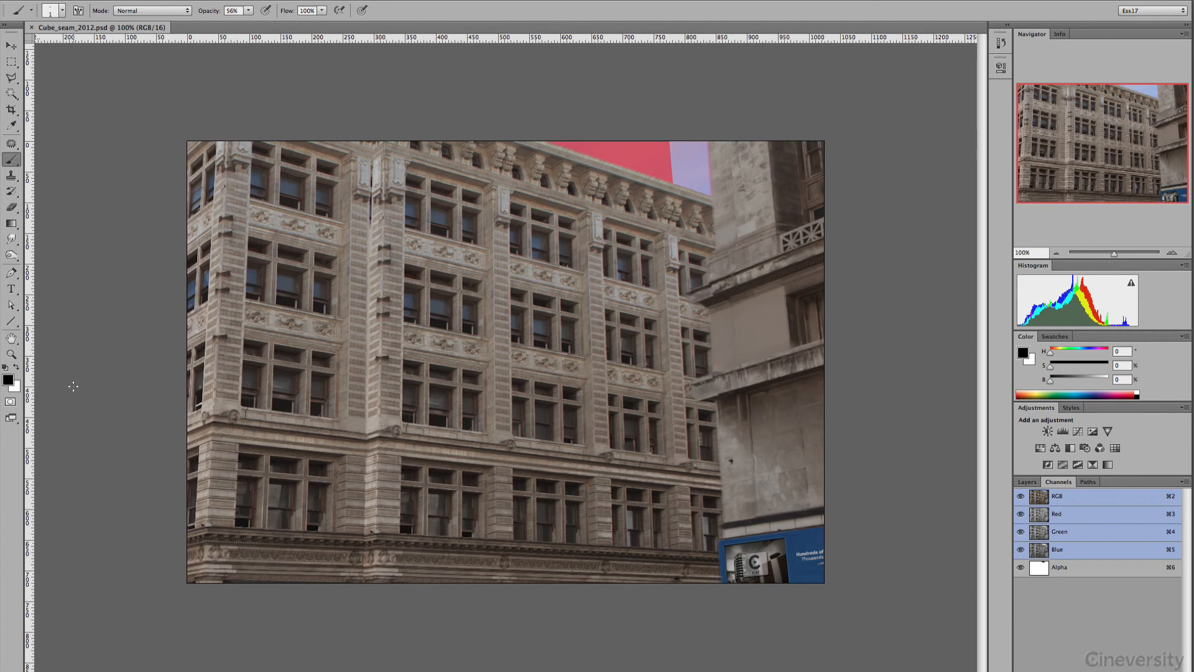
click(1087, 571)
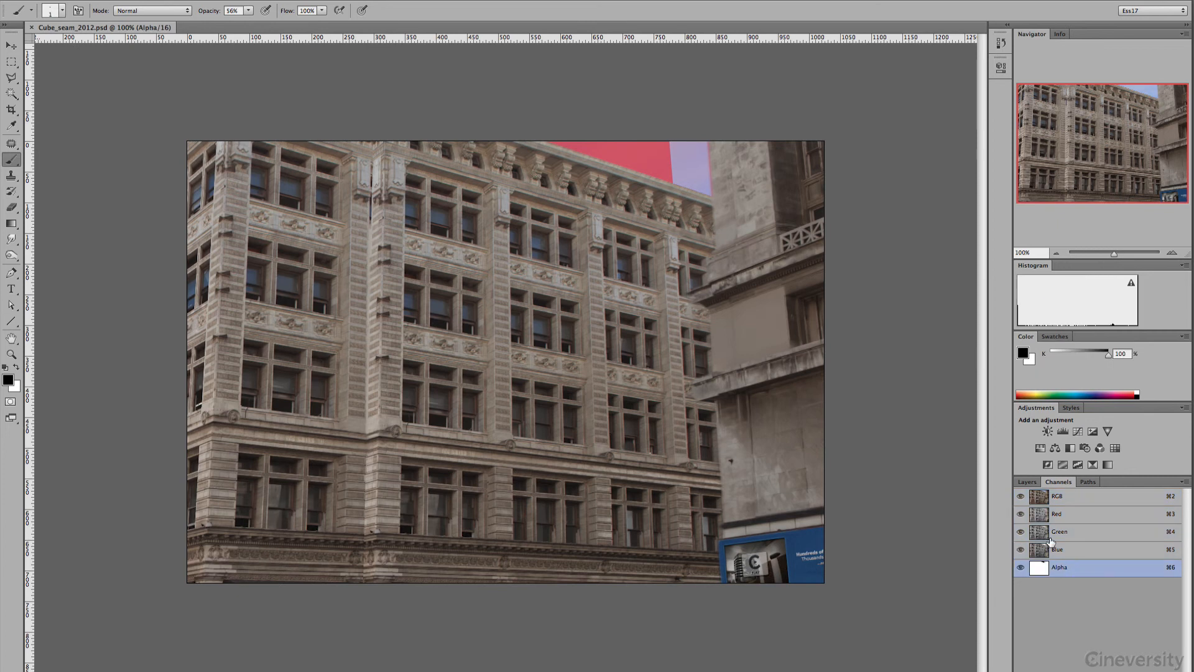
key(alt+BackSpace)
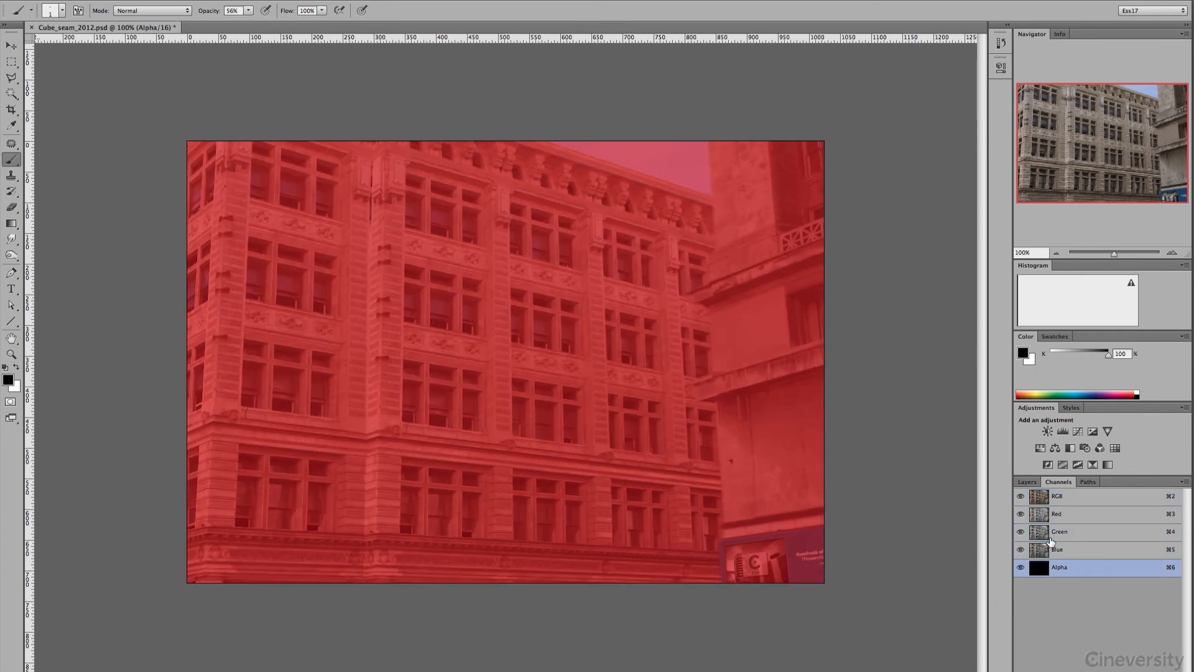
- Paint white into the Alpha channel along the building's corner seam, down to the cornice, with a soft 53 px Brush
click(16, 367)
ctrl+alt+drag(349, 349, 368, 348)
drag(368, 225, 369, 269)
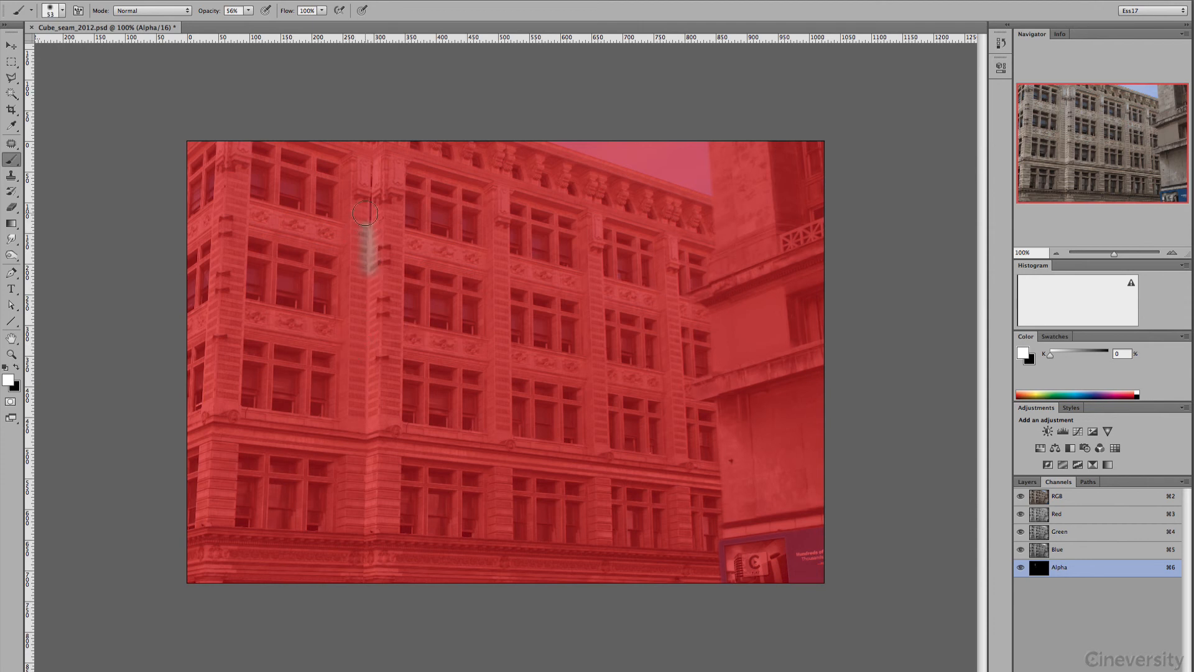
drag(365, 213, 368, 437)
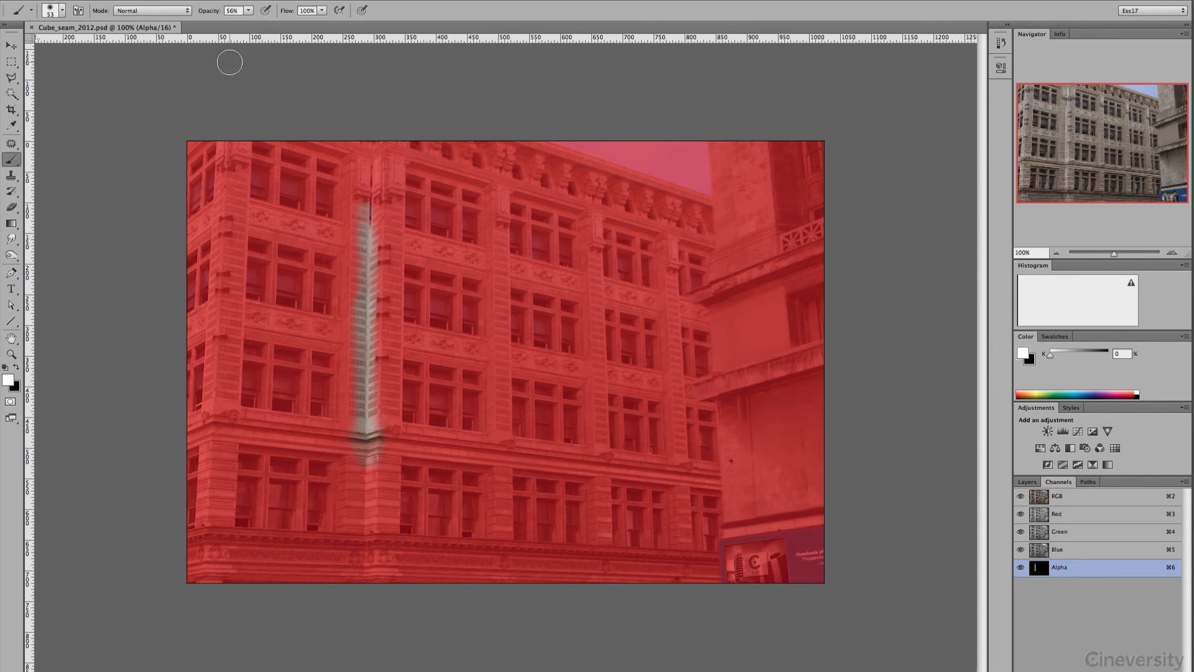
- Repaint the corner seam stripe in the Alpha channel in white with a 39 px Brush at 98% opacity
drag(207, 11, 234, 11)
ctrl+alt+drag(368, 309, 360, 309)
drag(369, 225, 364, 453)
- Inspect the painted Alpha channel on its own, and return to the RGB composite with Alpha hidden
click(1082, 498)
click(1021, 568)
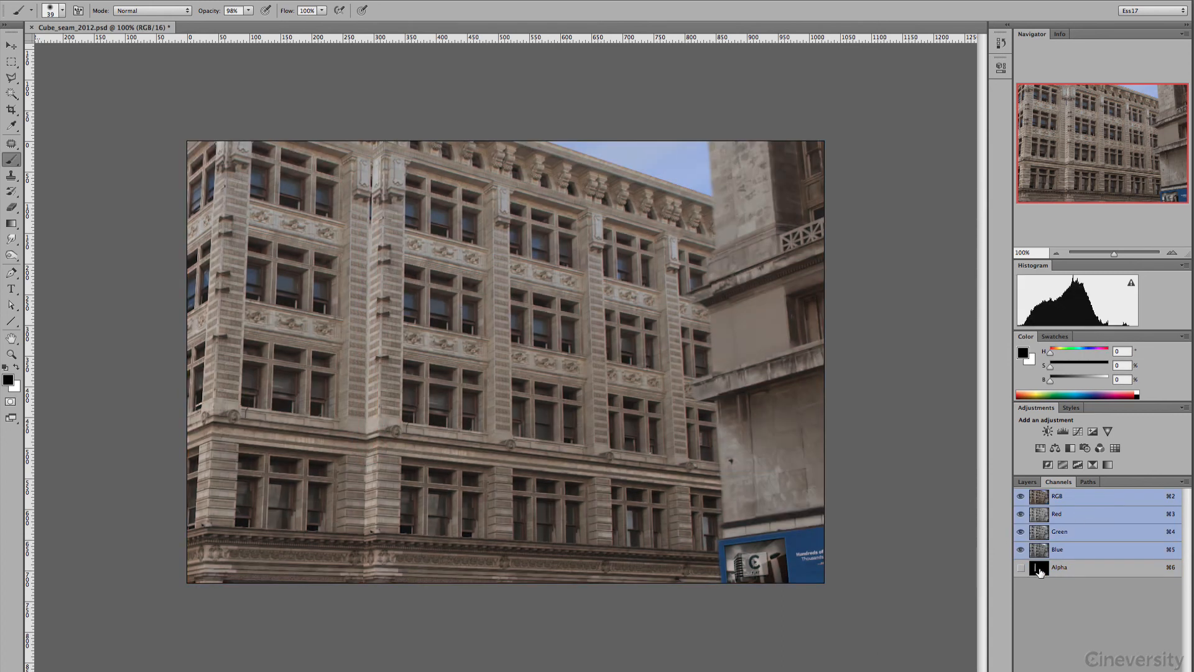
click(1040, 571)
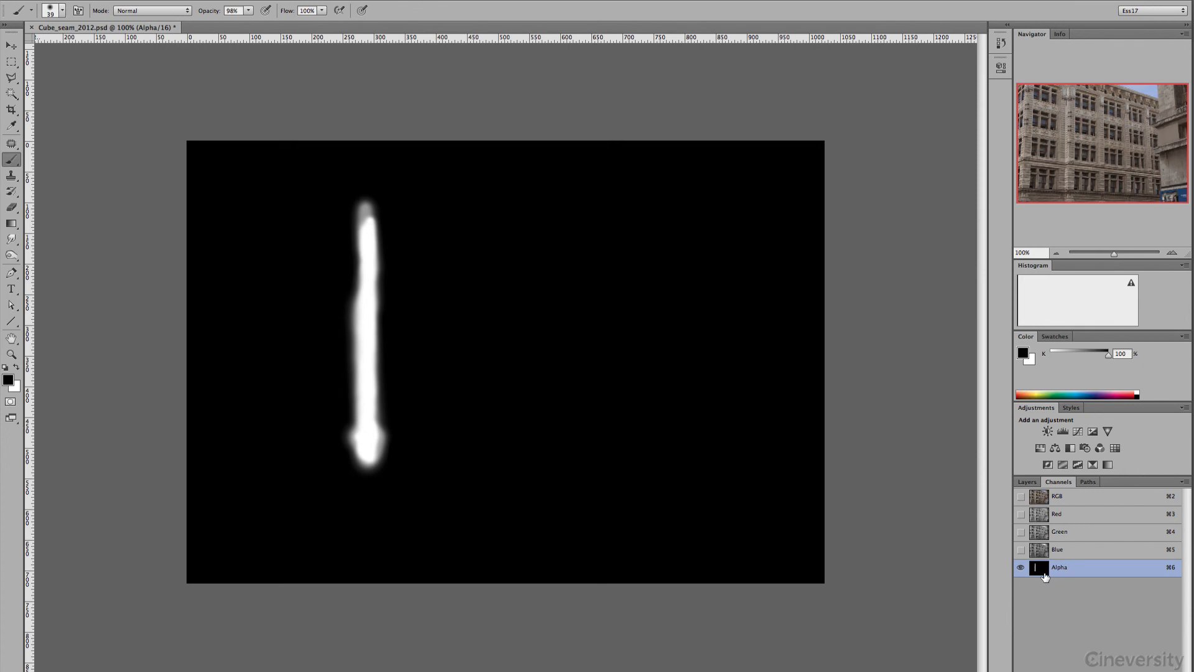
click(1072, 497)
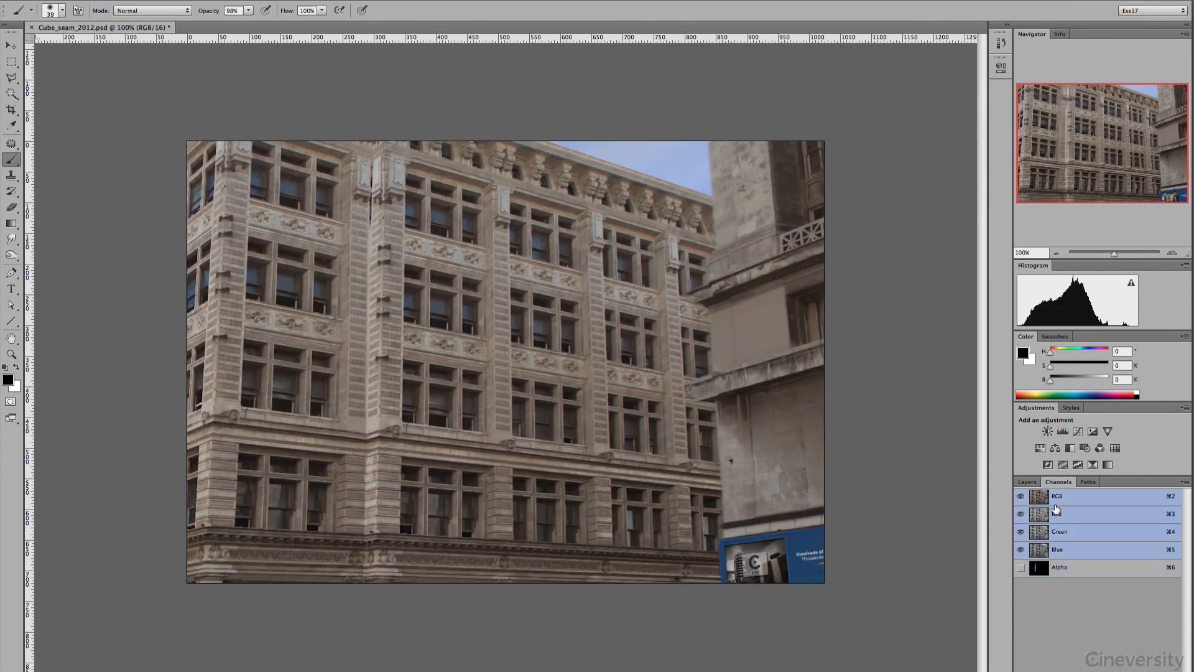
drag(1056, 508, 1065, 510)
- Switch to Cinema 4D and reload Cube_seam_2012.psd in the Alpha channel of the PMat Cube_seam_2012 material
key(super+Tab)
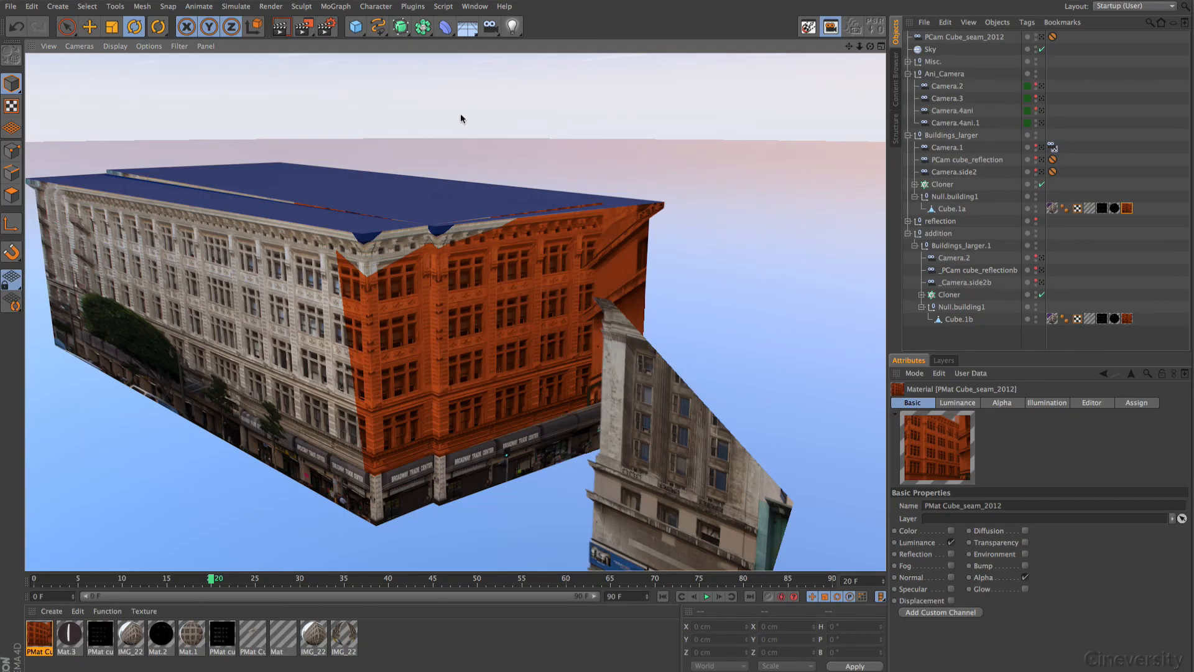
double_click(34, 631)
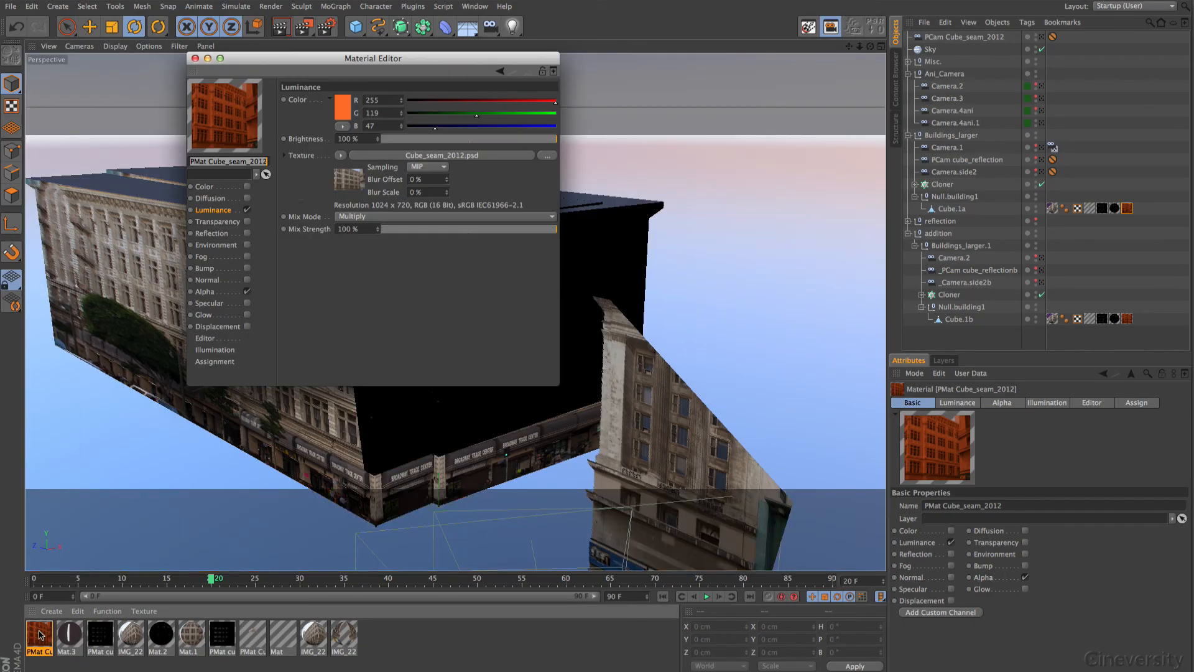
click(210, 292)
click(350, 177)
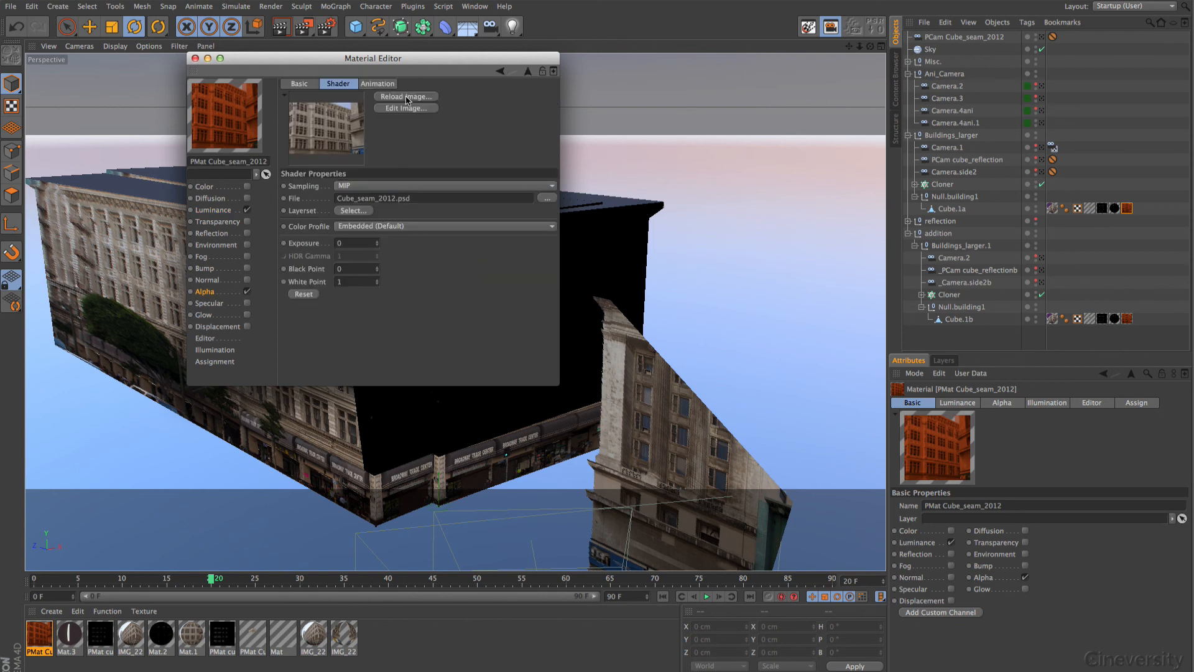
click(194, 59)
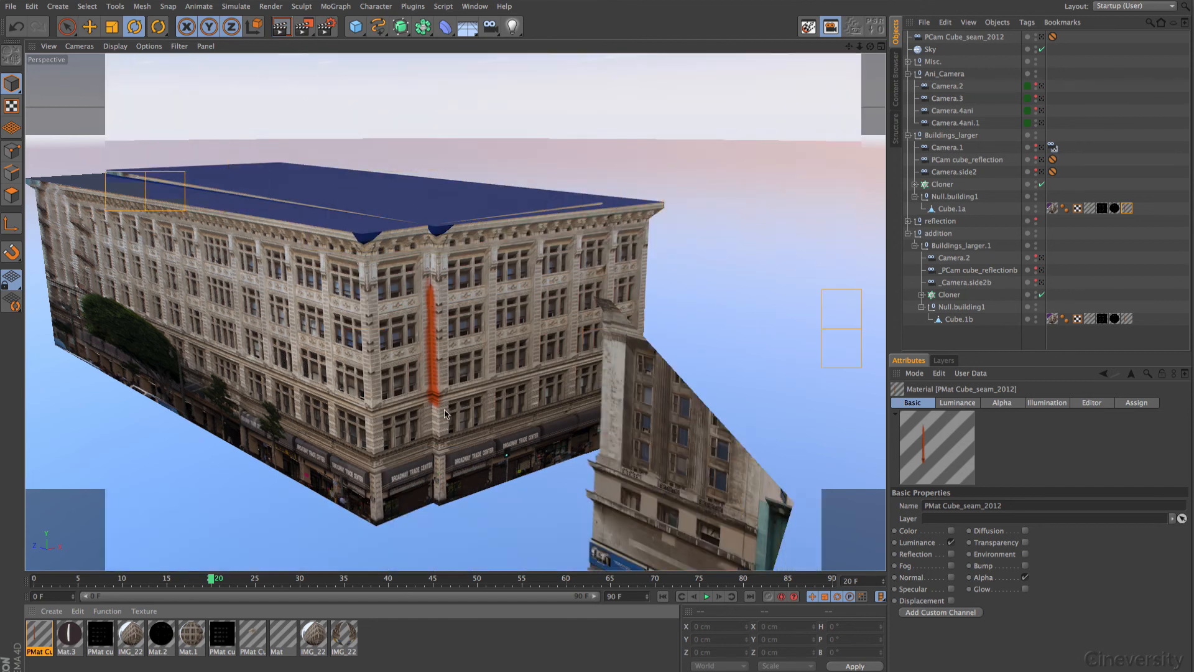
- Set the Luminance of PMat Cube_seam_2012 to Normal mix mode and its color to white, RGB 255, 255, 255
double_click(40, 641)
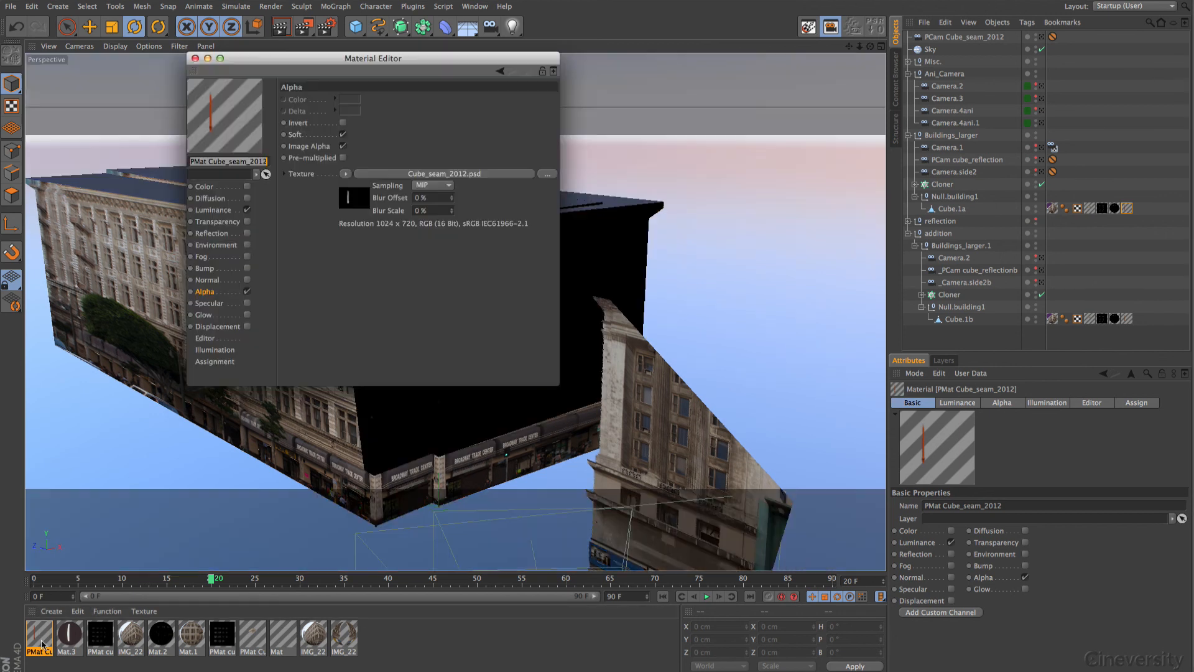
click(217, 212)
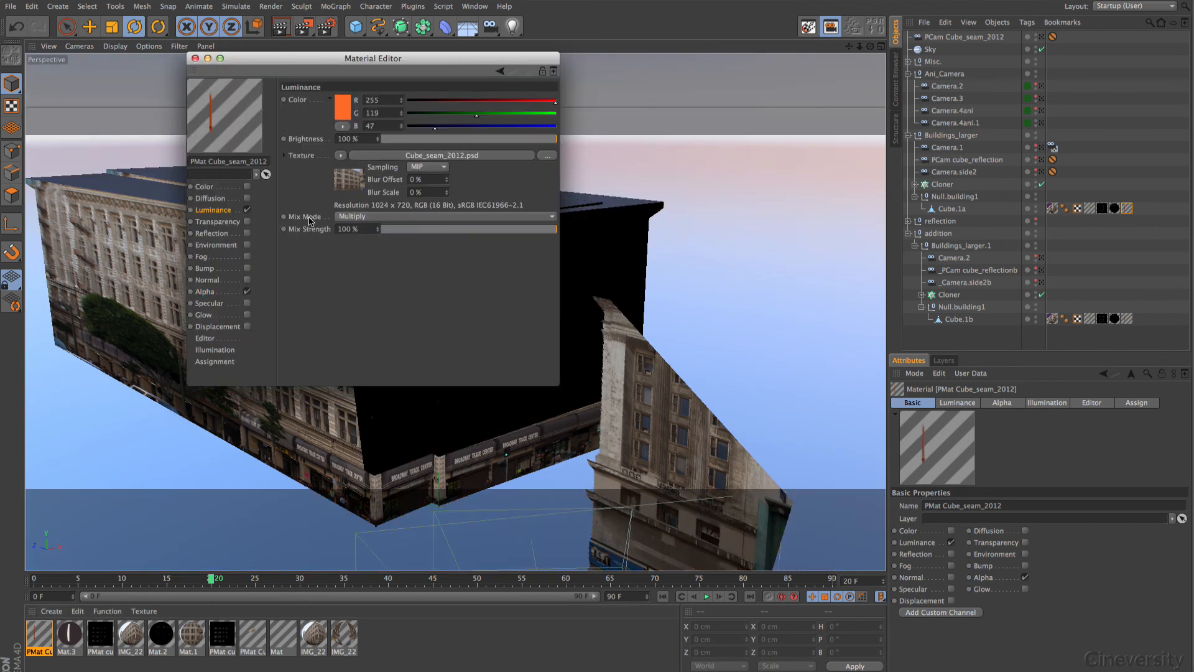
click(455, 218)
click(442, 230)
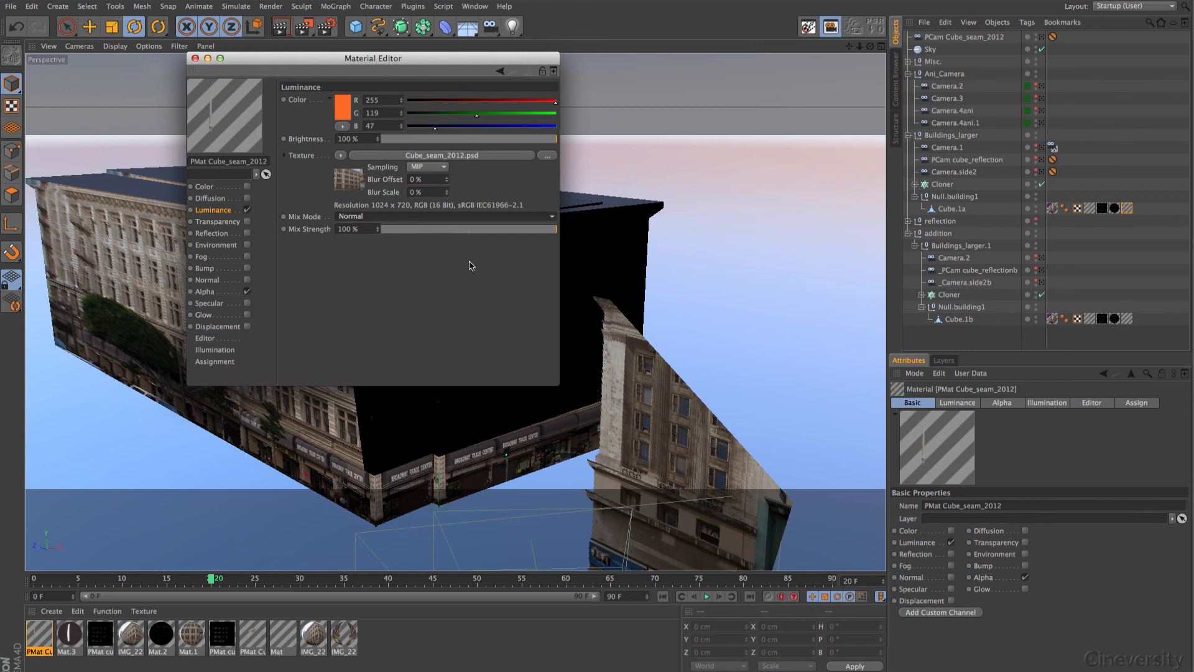
drag(433, 127, 582, 118)
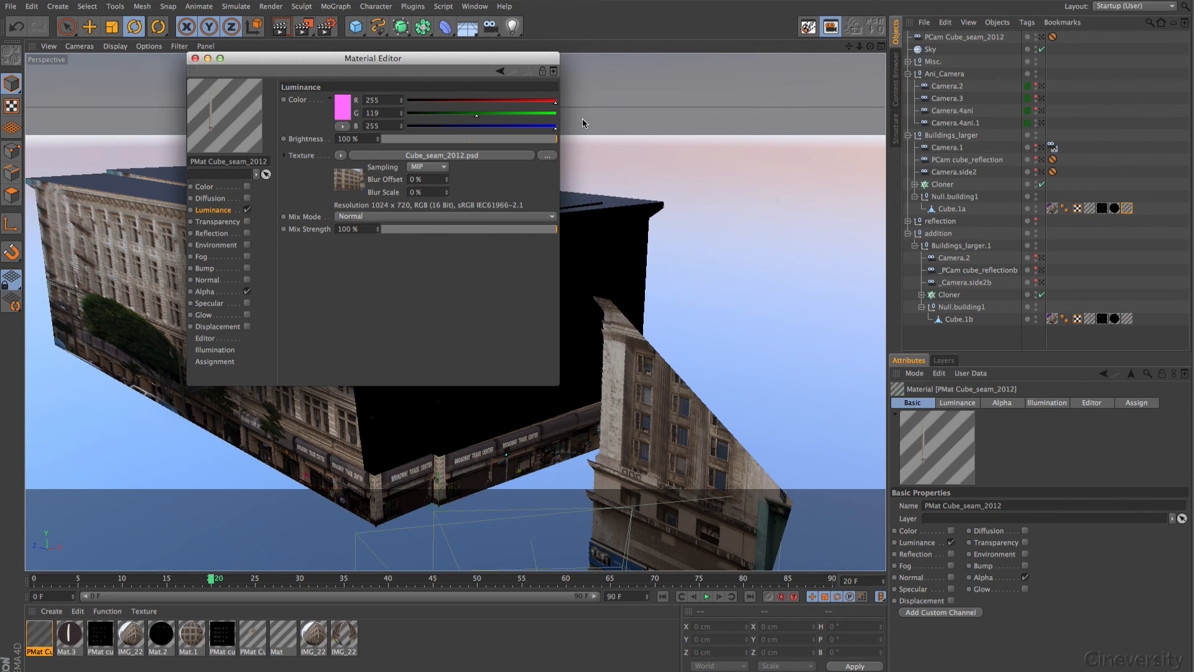
drag(476, 113, 578, 104)
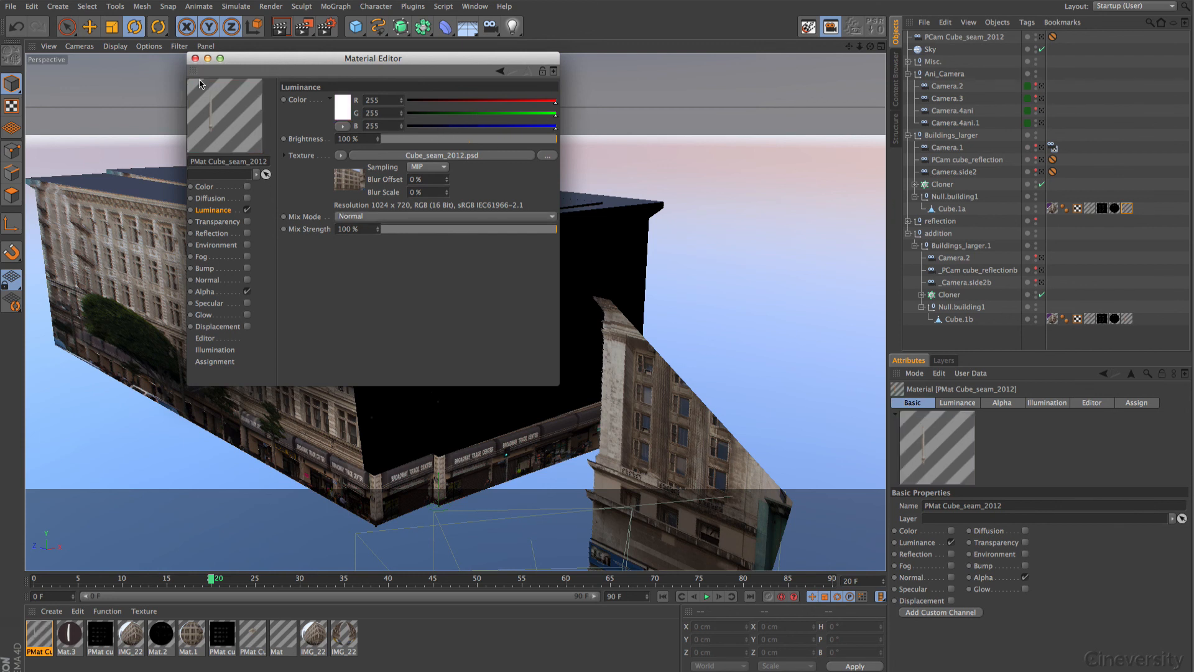
click(194, 58)
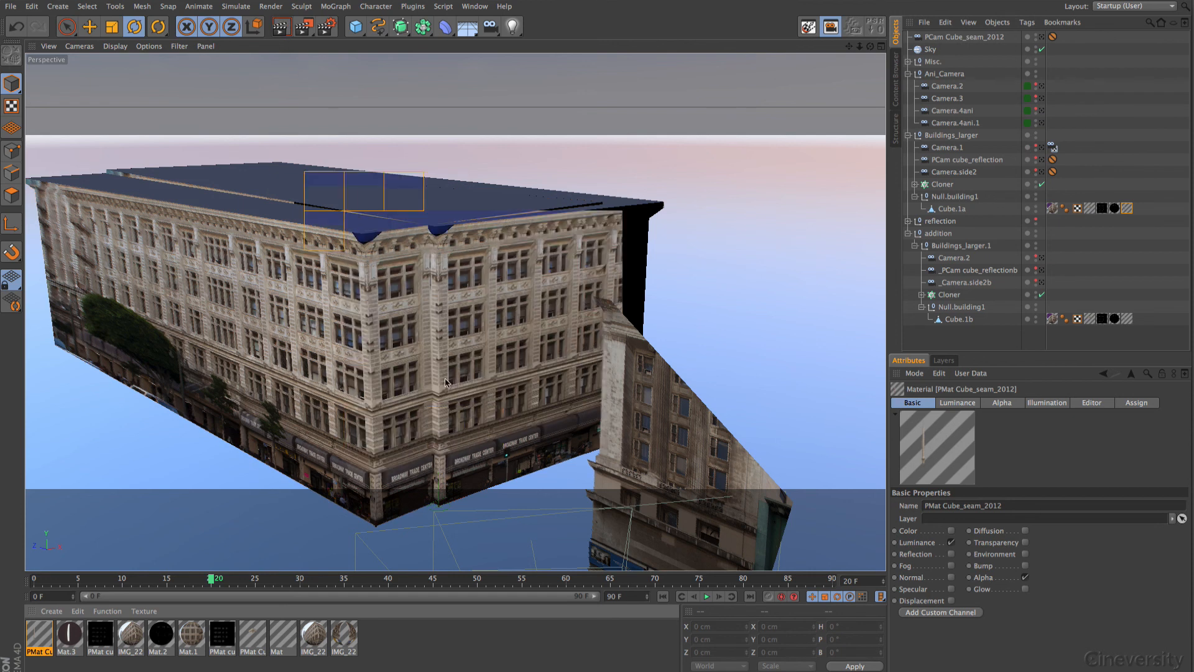
- Look through Camera.4ani.1 and render the view at frame 20 to examine the repaired corner seam
click(1042, 123)
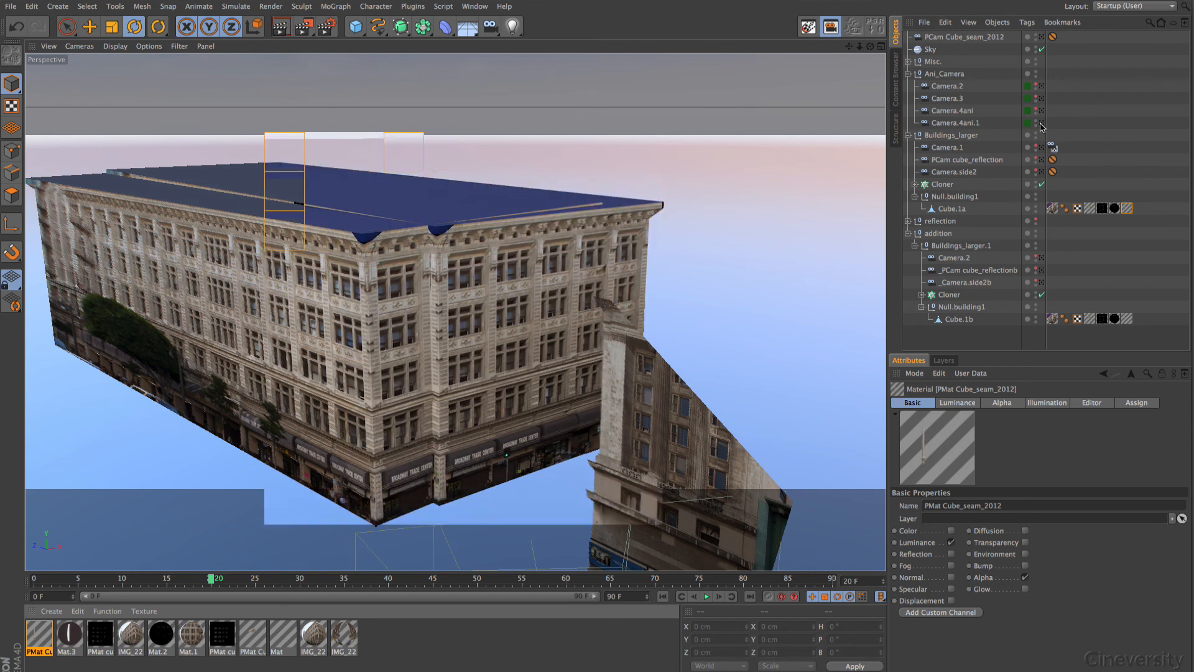
click(281, 28)
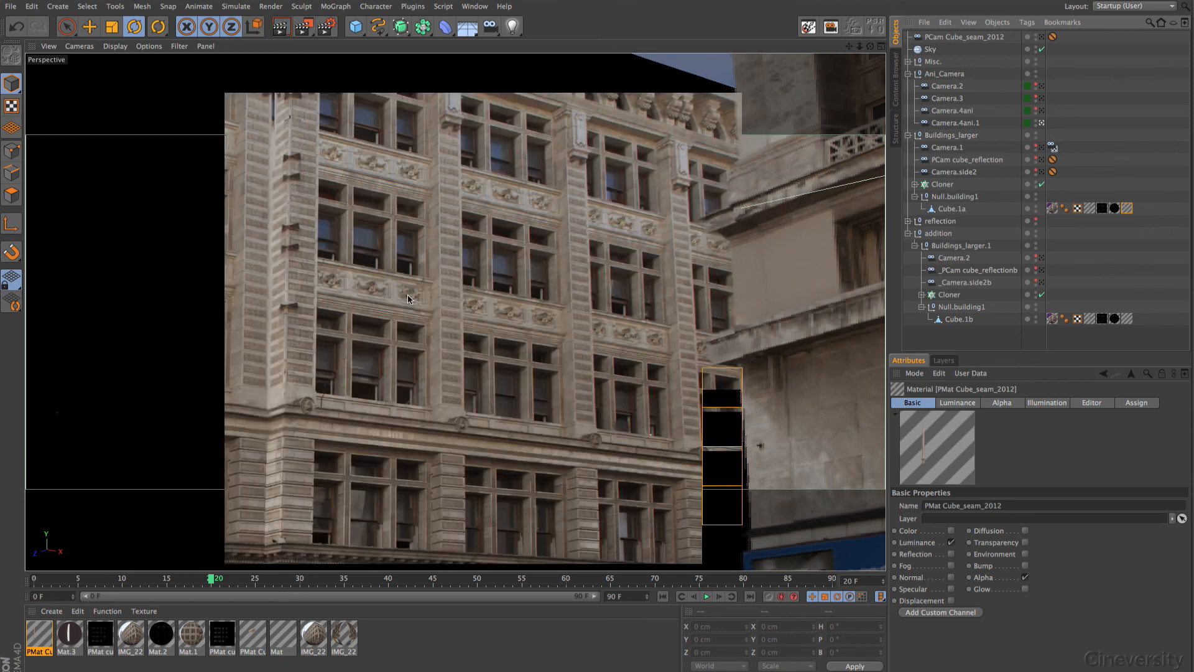